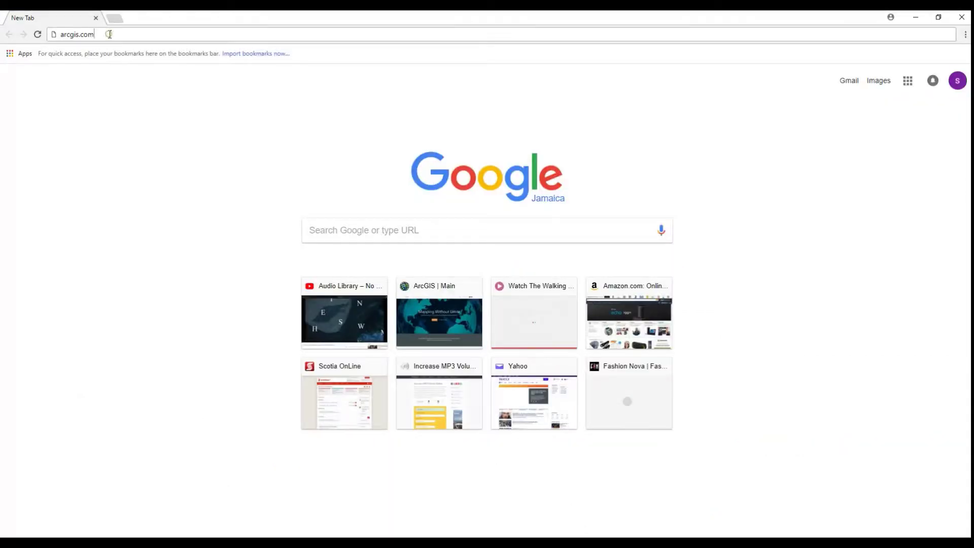
Step: Go to arcgis.com and sign in to the ArcGIS Online organization account
{"action": "key", "text": "Return"}
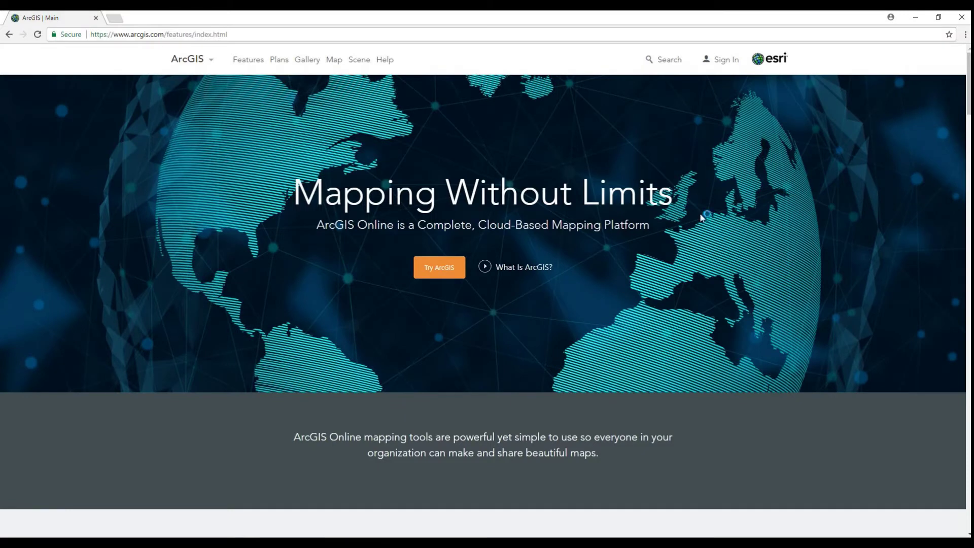
{"action": "left_click", "coordinate": [728, 68]}
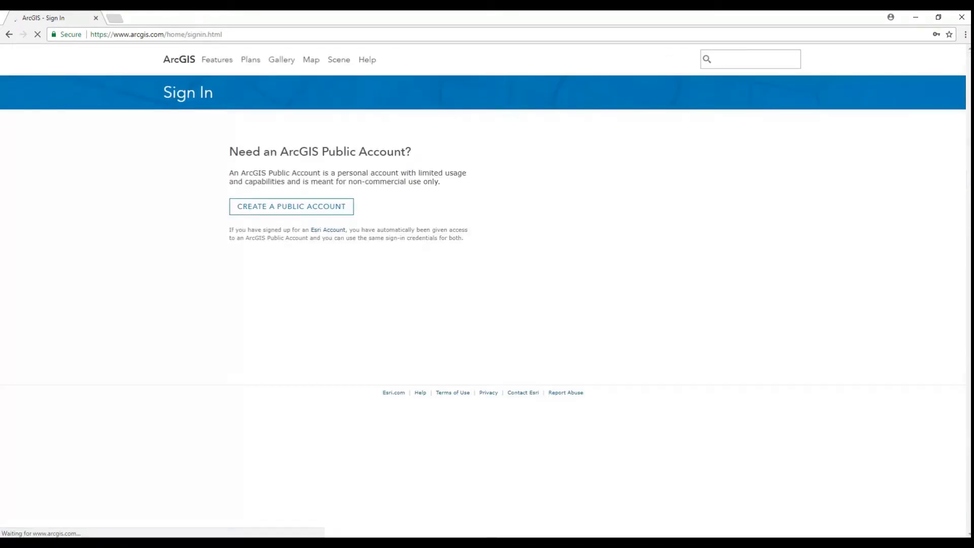
{"action": "key", "text": "Return"}
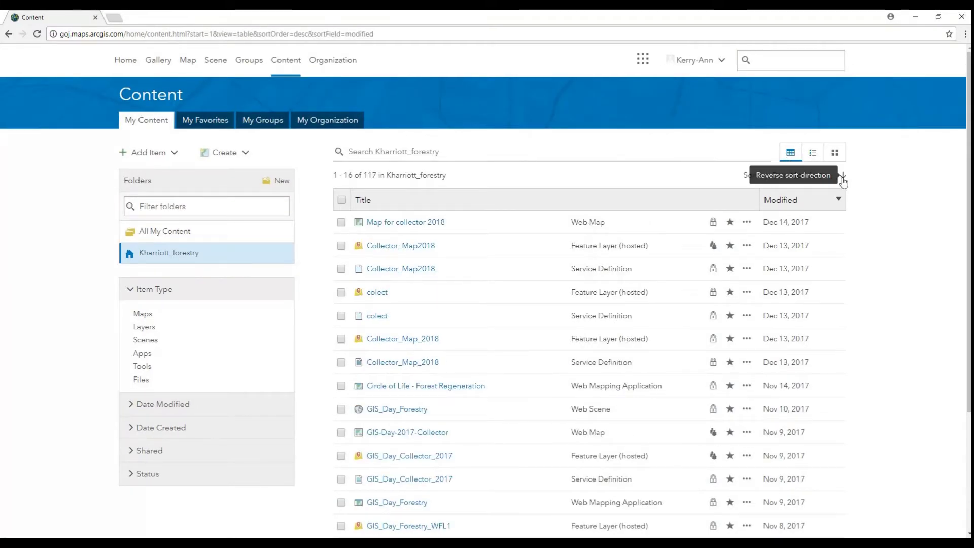
Step: Start a new feature layer from the Location Tracking template, searching the templates for "location"
{"action": "left_click", "coordinate": [159, 157]}
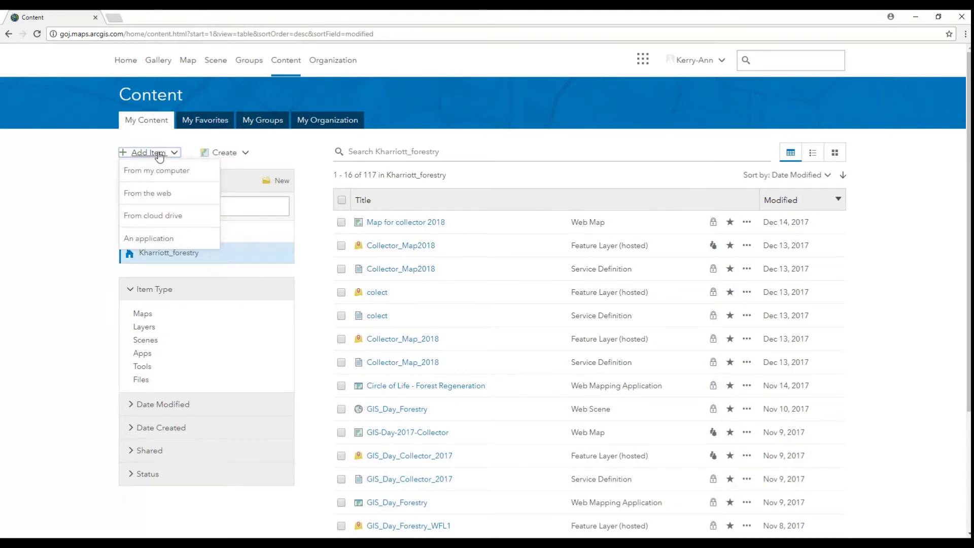
{"action": "left_click", "coordinate": [223, 153]}
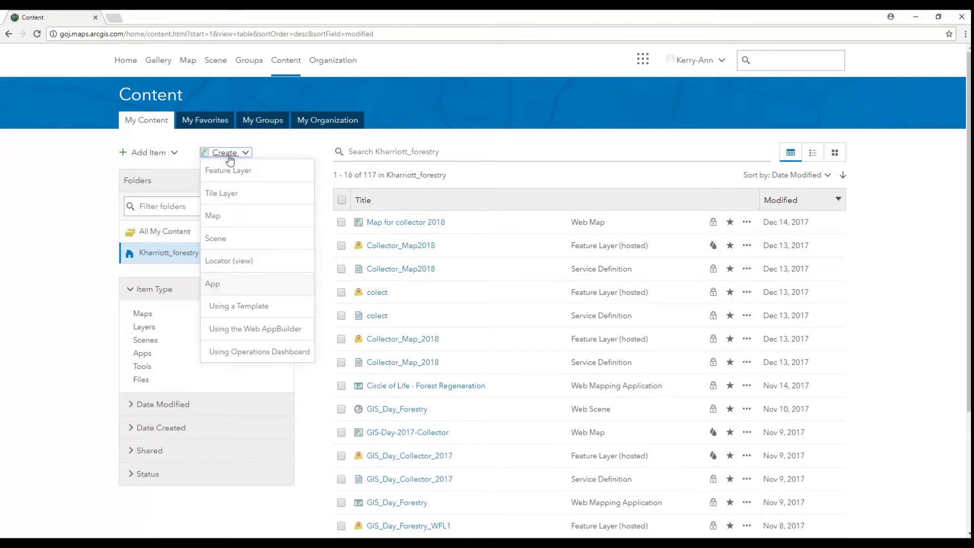
{"action": "left_click", "coordinate": [231, 172]}
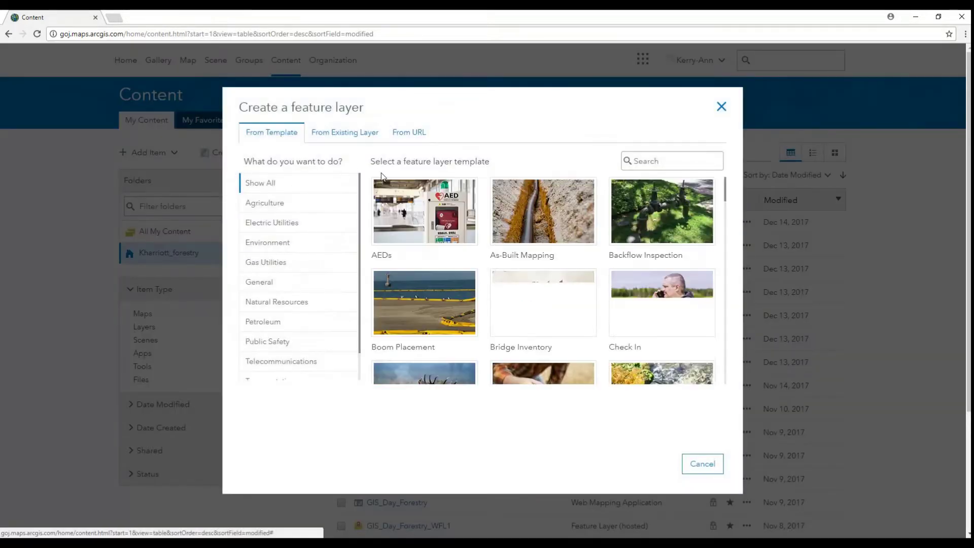
{"action": "left_click", "coordinate": [678, 163]}
{"action": "type", "text": "location"}
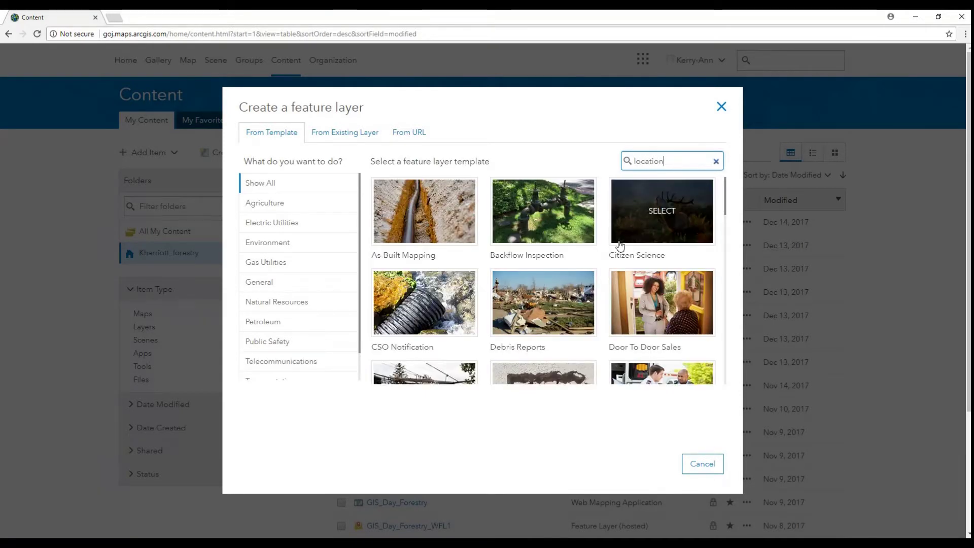
{"action": "scroll", "coordinate": [615, 258], "scroll_direction": "down", "scroll_amount": 3}
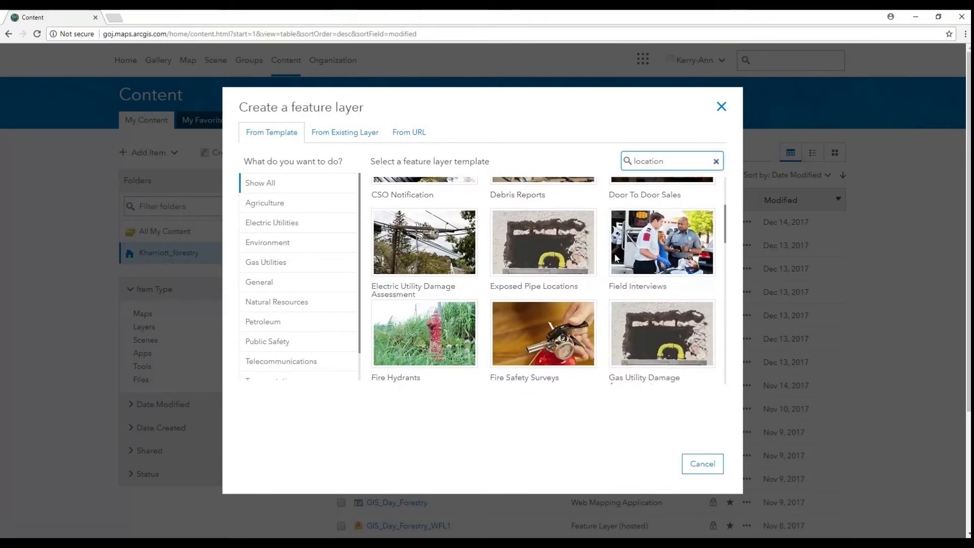
{"action": "scroll", "coordinate": [616, 258], "scroll_direction": "down", "scroll_amount": 5}
{"action": "scroll", "coordinate": [616, 258], "scroll_direction": "down", "scroll_amount": 3}
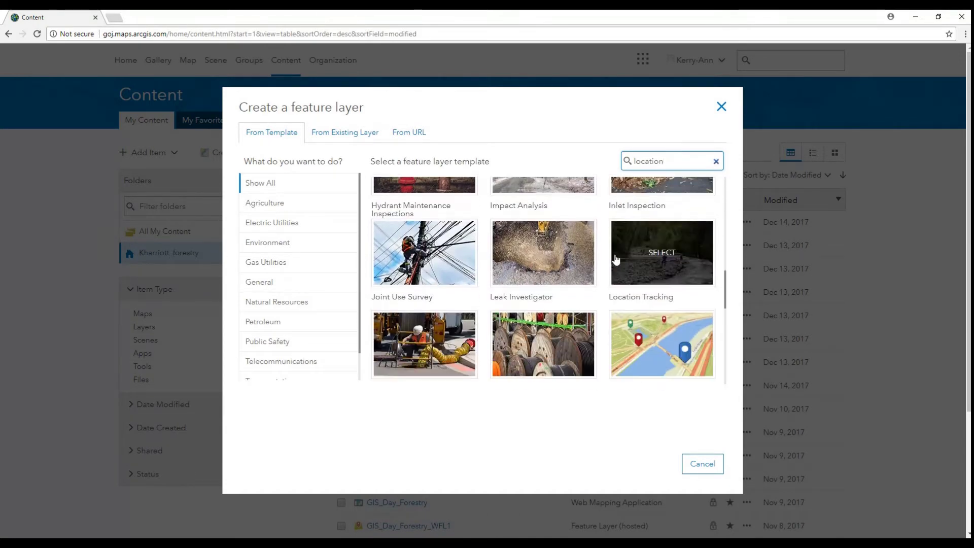
{"action": "left_click", "coordinate": [645, 271]}
{"action": "left_click", "coordinate": [632, 434]}
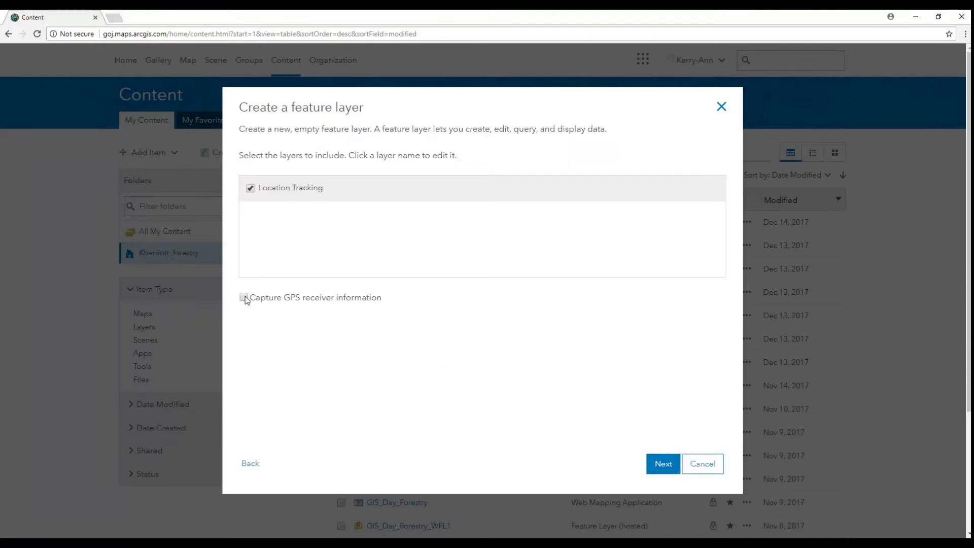
Step: Include the Location Tracking layer and set its map extent around Jamaica, about -79.65 to -75.43 longitude and 17.49 to 18.84 latitude
{"action": "left_click", "coordinate": [664, 463]}
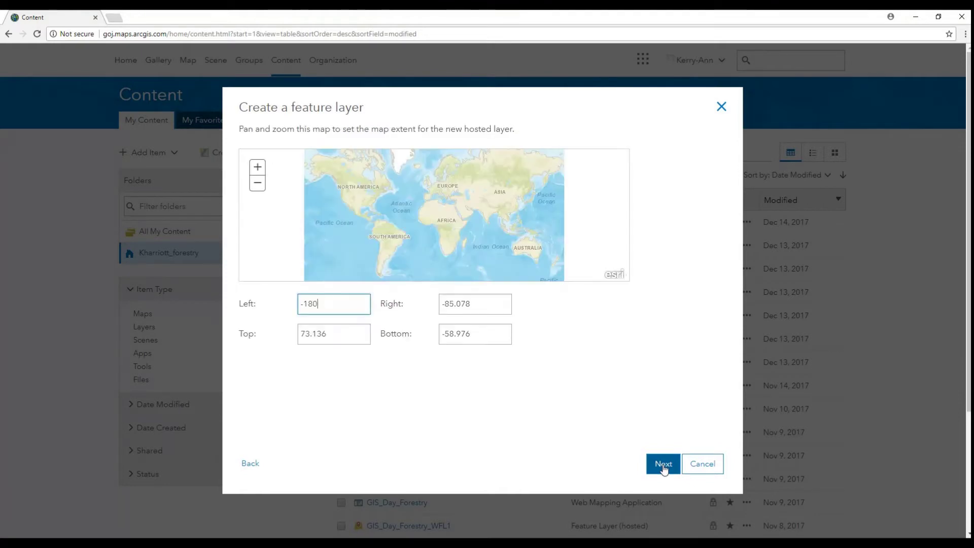
{"action": "scroll", "coordinate": [354, 203], "scroll_direction": "up", "scroll_amount": 2}
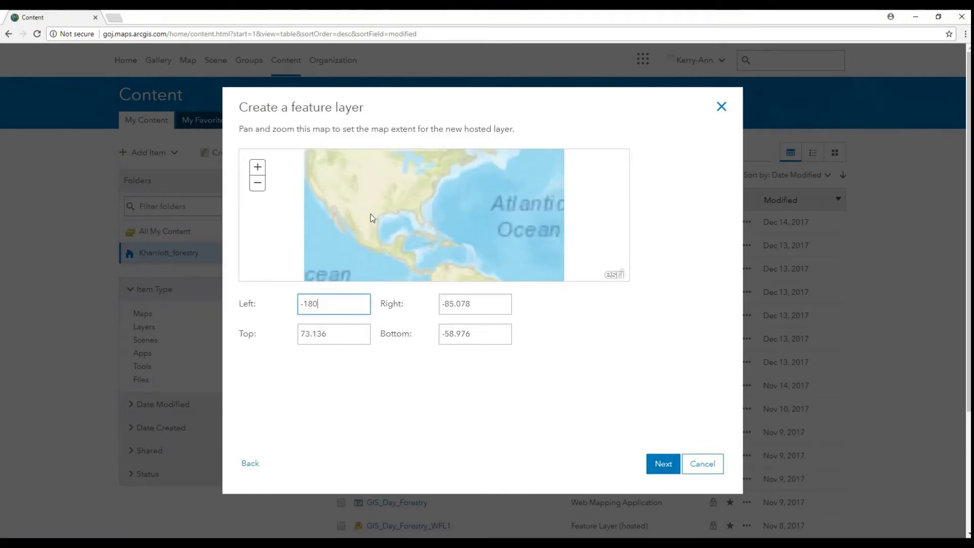
{"action": "scroll", "coordinate": [437, 254], "scroll_direction": "up", "scroll_amount": 3}
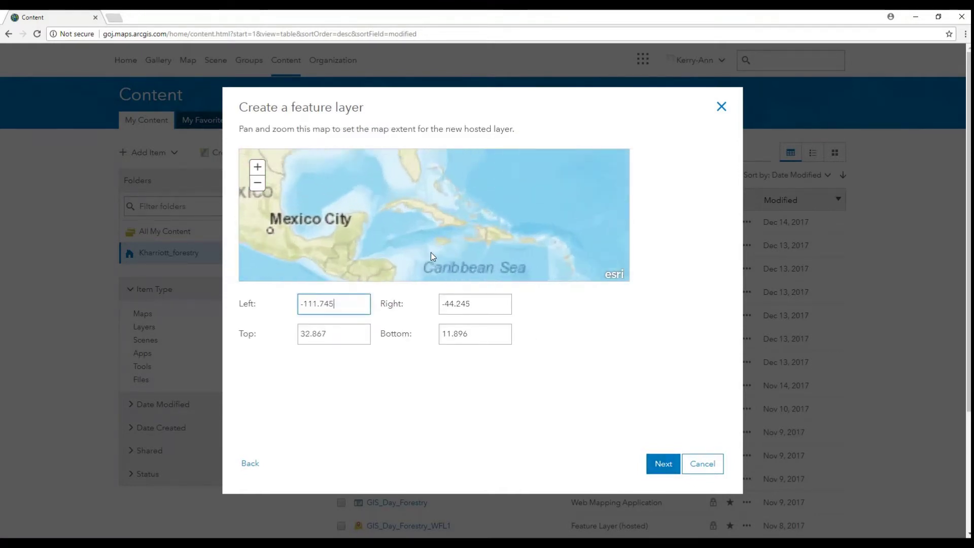
{"action": "left_click_drag", "start_coordinate": [483, 206], "coordinate": [446, 233]}
{"action": "scroll", "coordinate": [459, 208], "scroll_direction": "up", "scroll_amount": 1}
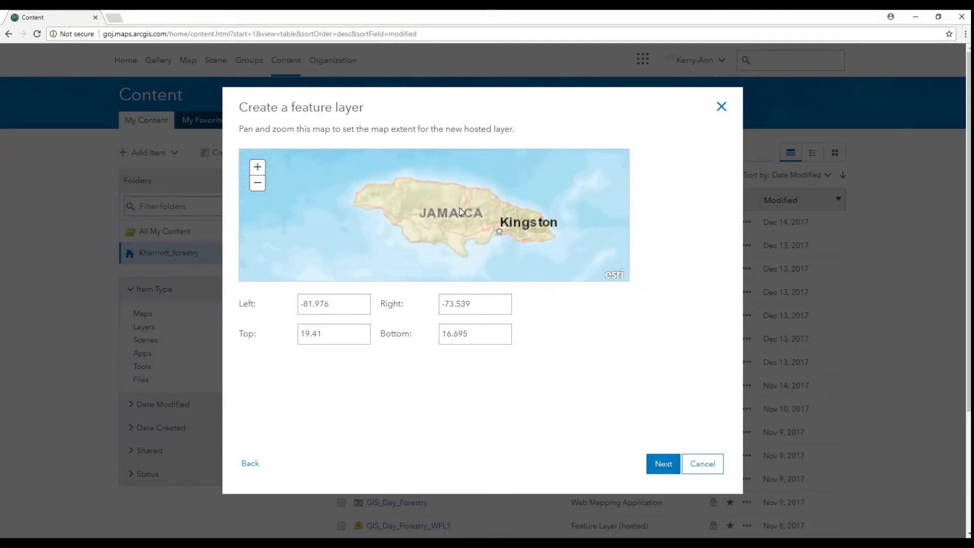
{"action": "scroll", "coordinate": [469, 221], "scroll_direction": "up", "scroll_amount": 1}
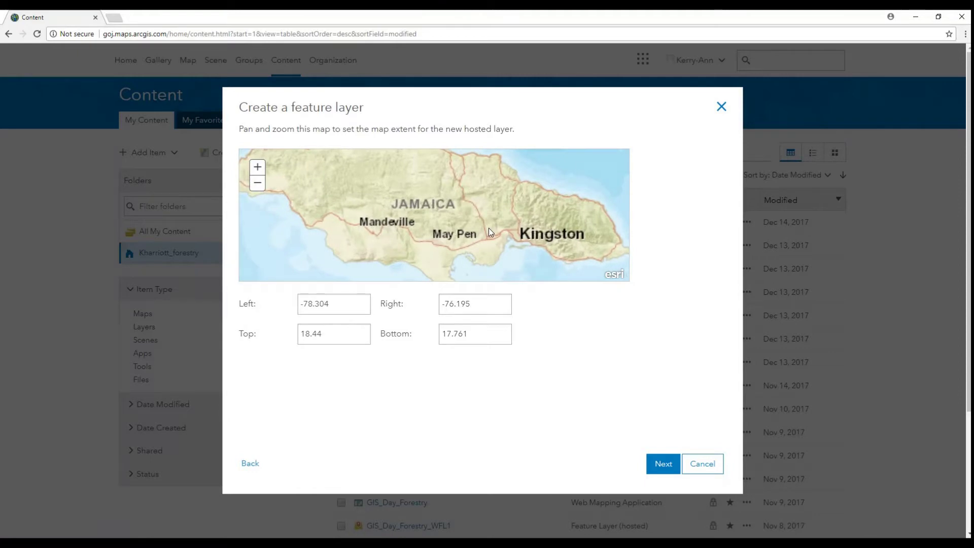
{"action": "scroll", "coordinate": [485, 230], "scroll_direction": "down", "scroll_amount": 1}
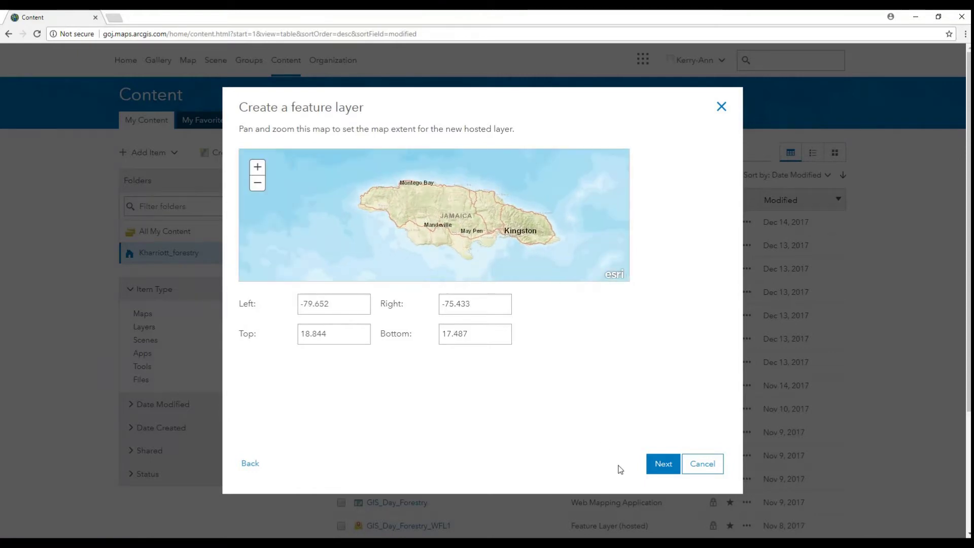
{"action": "left_click", "coordinate": [662, 464]}
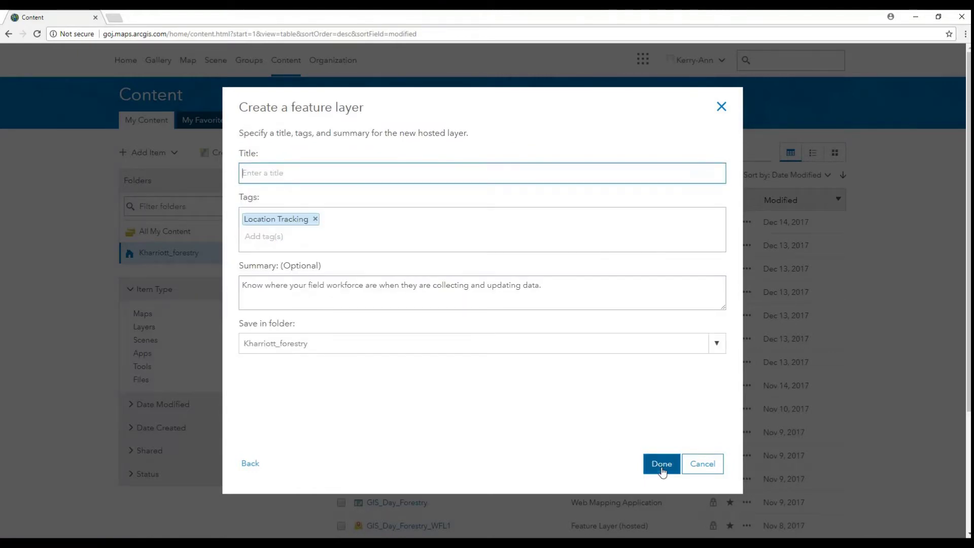
Step: Title the new hosted layer Location2018, finish creating it and return to the content list
{"action": "type", "text": "Location2018"}
{"action": "left_click", "coordinate": [662, 460]}
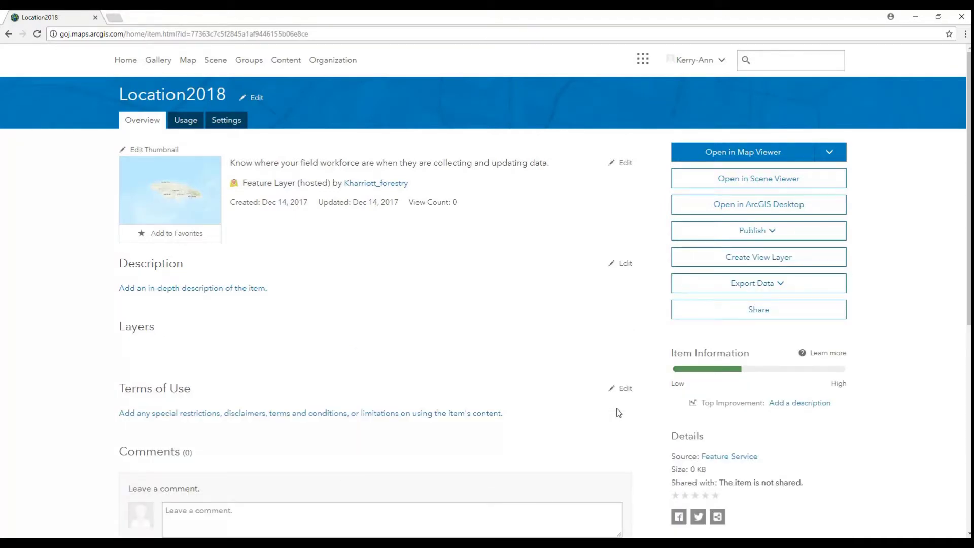
{"action": "left_click", "coordinate": [290, 62]}
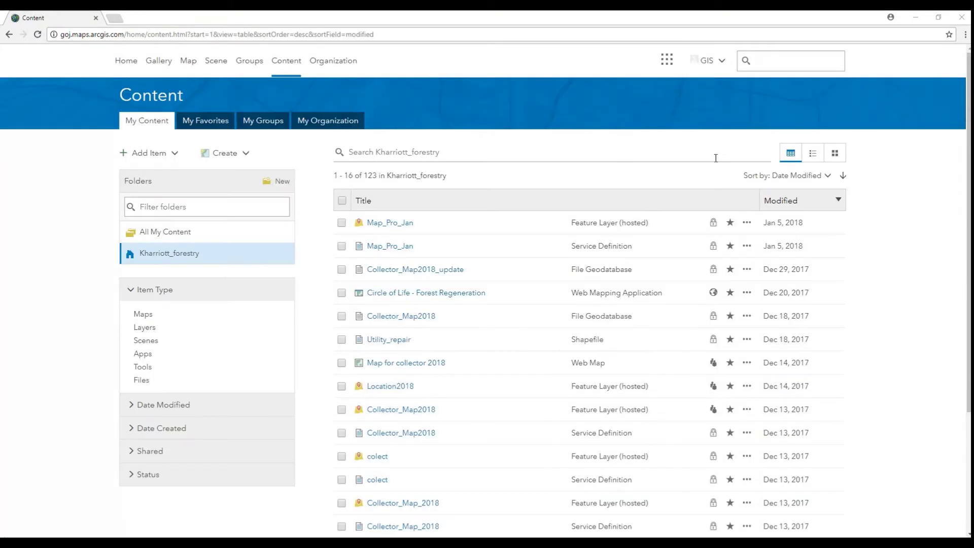
Step: Add the Map_Pro_Jan feature layer to a new map with full editing control, and accept unique symbols by Material for the Utility Pole layer
{"action": "left_click", "coordinate": [747, 224]}
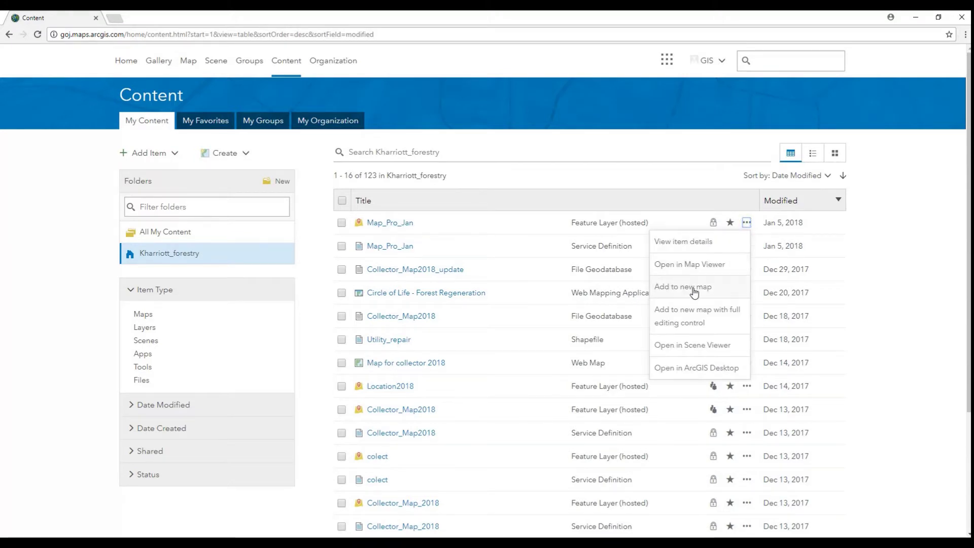
{"action": "left_click", "coordinate": [688, 323]}
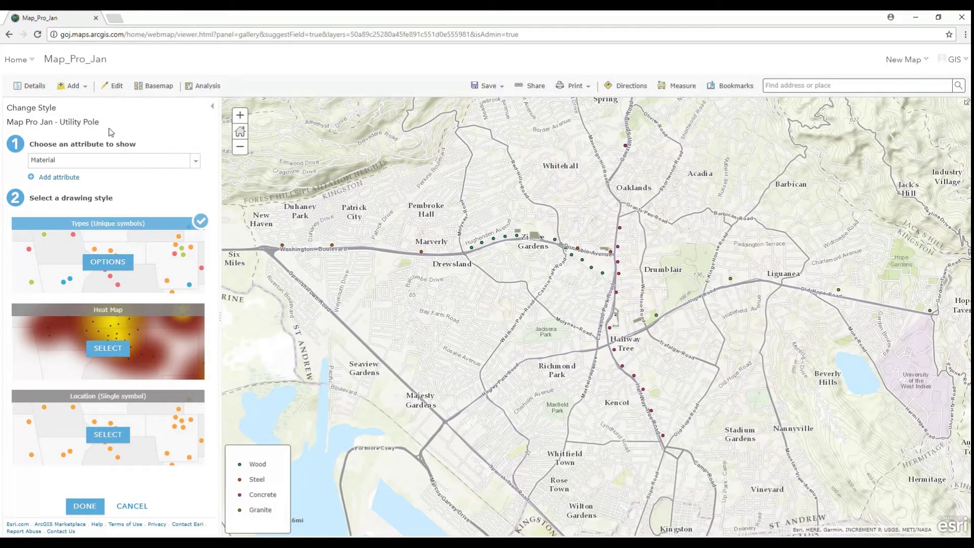
{"action": "left_click", "coordinate": [107, 263]}
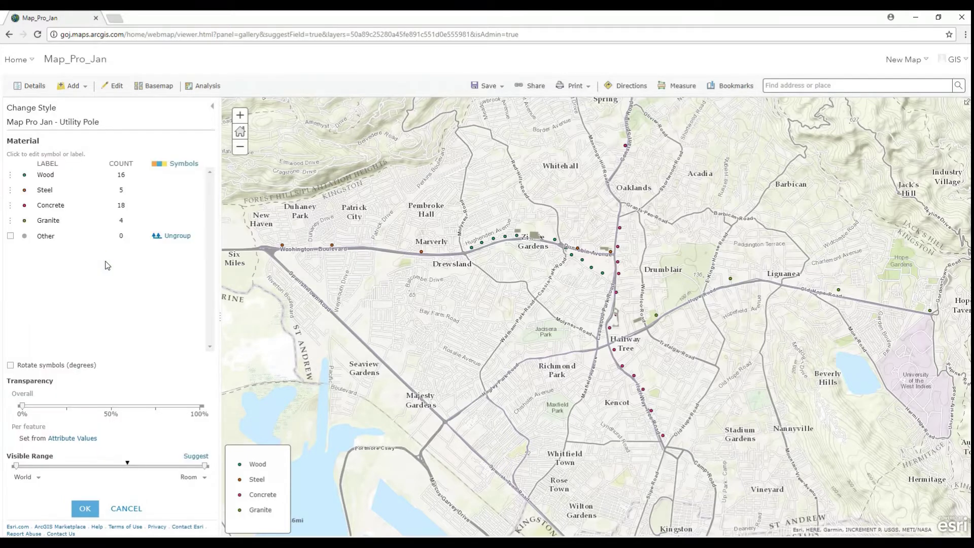
{"action": "left_click", "coordinate": [81, 509]}
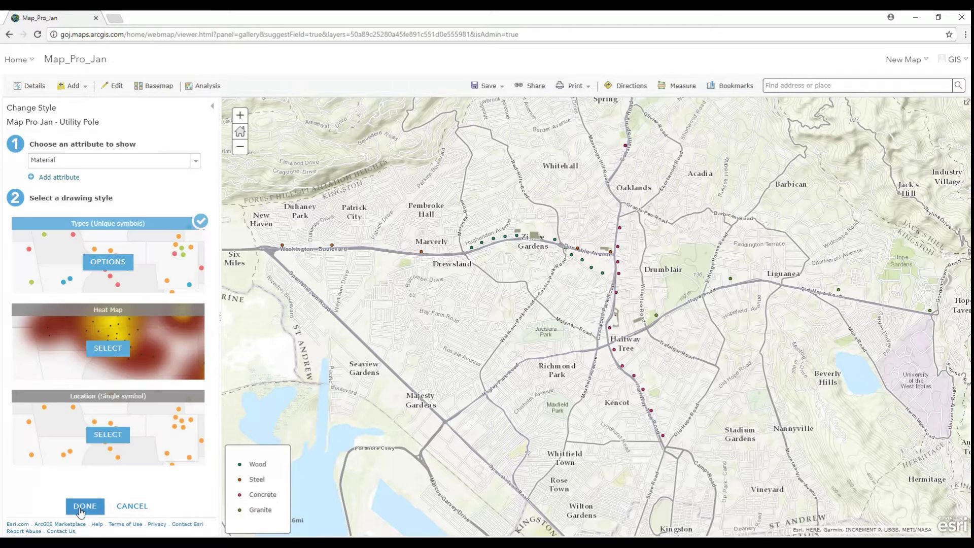
{"action": "left_click", "coordinate": [84, 506]}
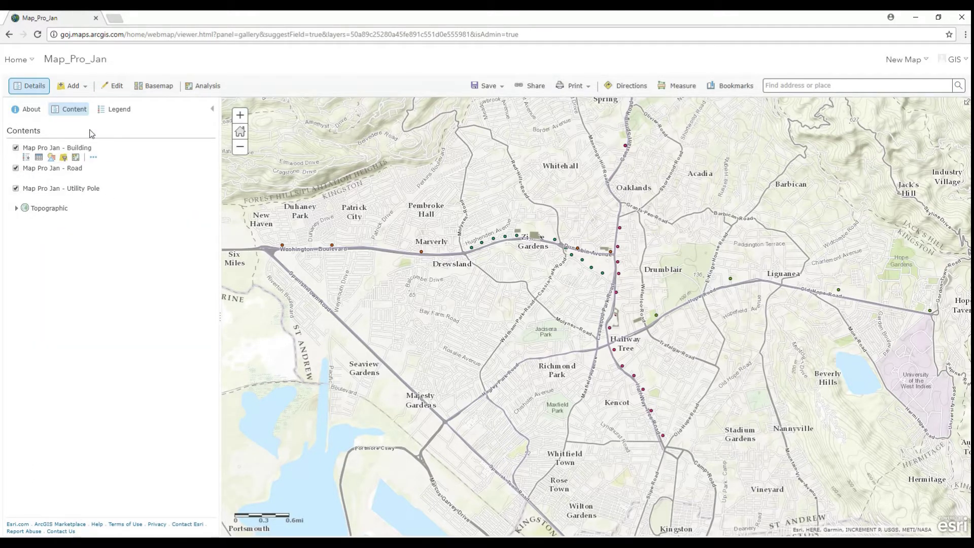
Step: Search My Content for "location", add the Location2018 layer to the map and place it below the Utility Pole layer
{"action": "left_click", "coordinate": [73, 91]}
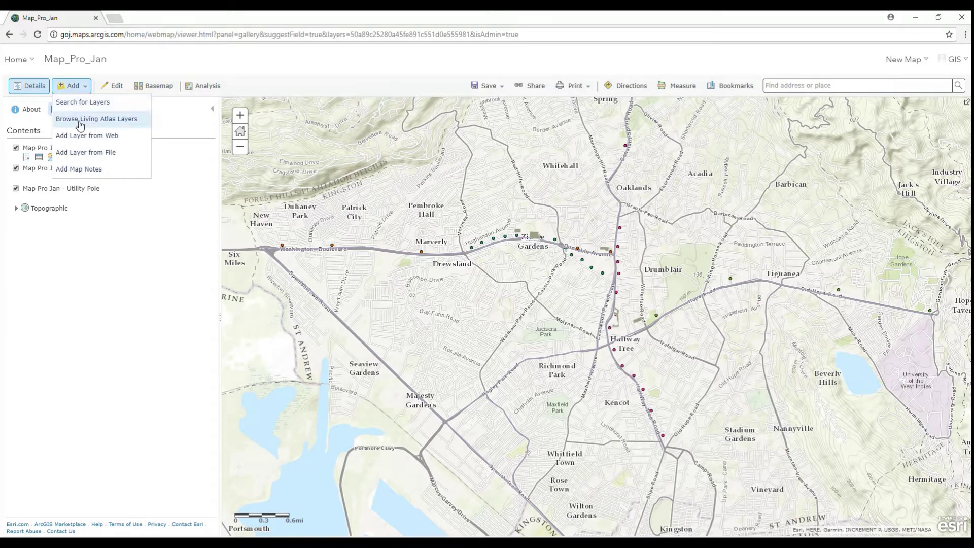
{"action": "left_click", "coordinate": [82, 104]}
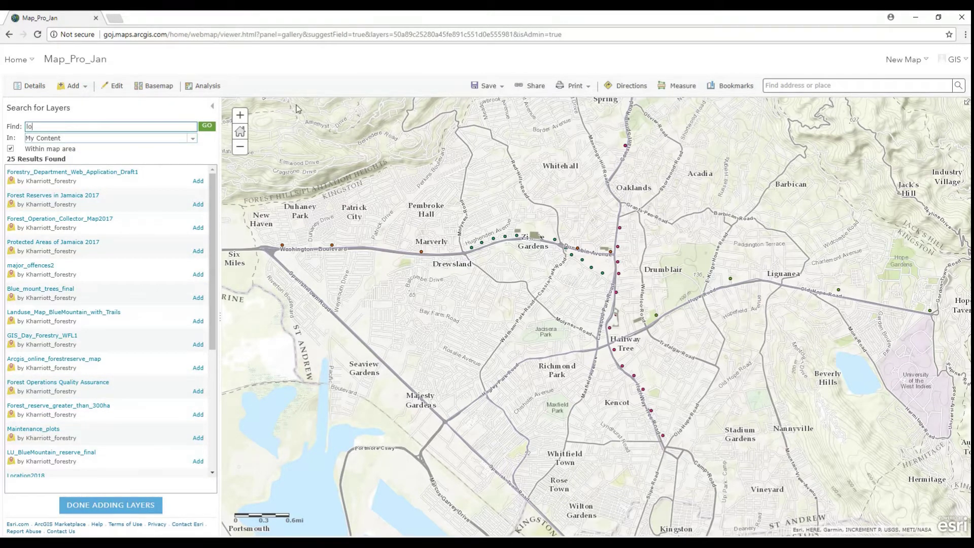
{"action": "type", "text": "location"}
{"action": "key", "text": "Return"}
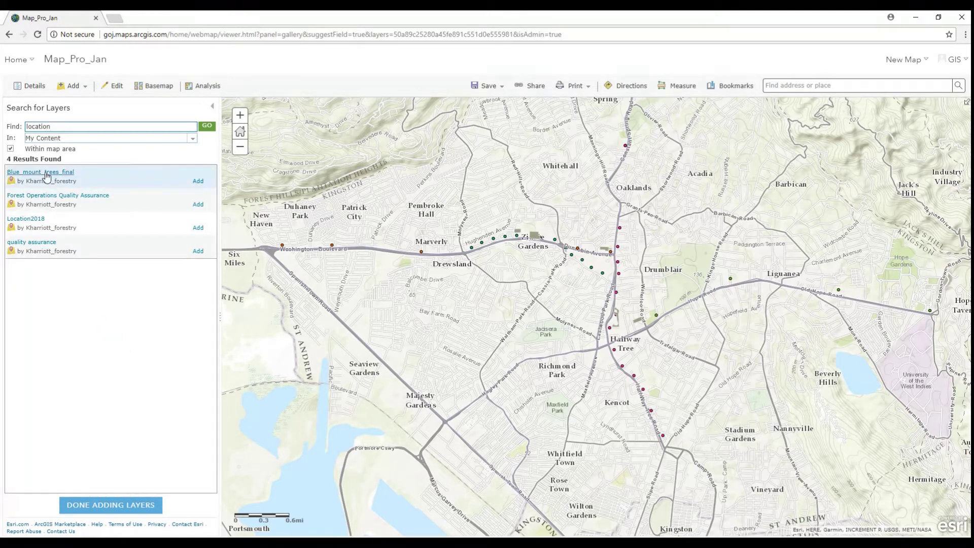
{"action": "left_click", "coordinate": [199, 229]}
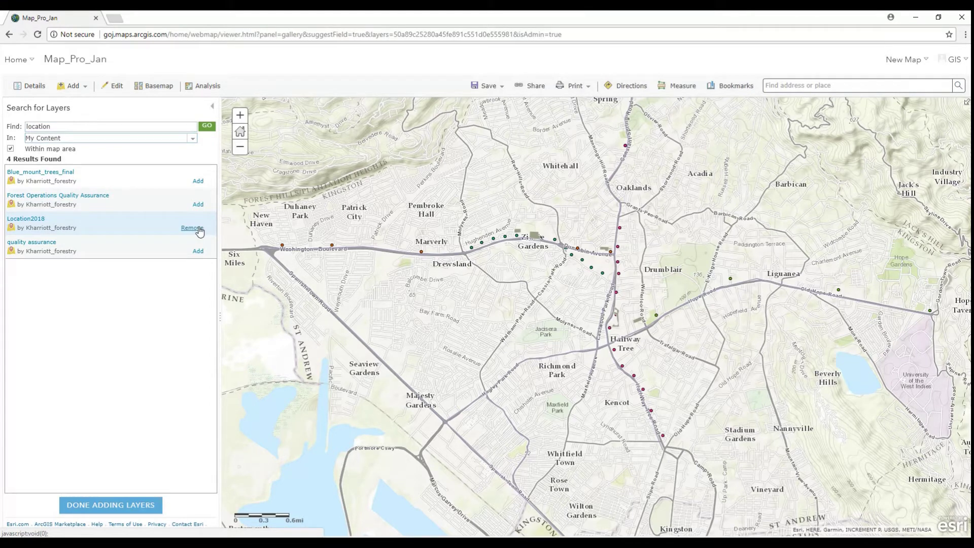
{"action": "left_click", "coordinate": [102, 504]}
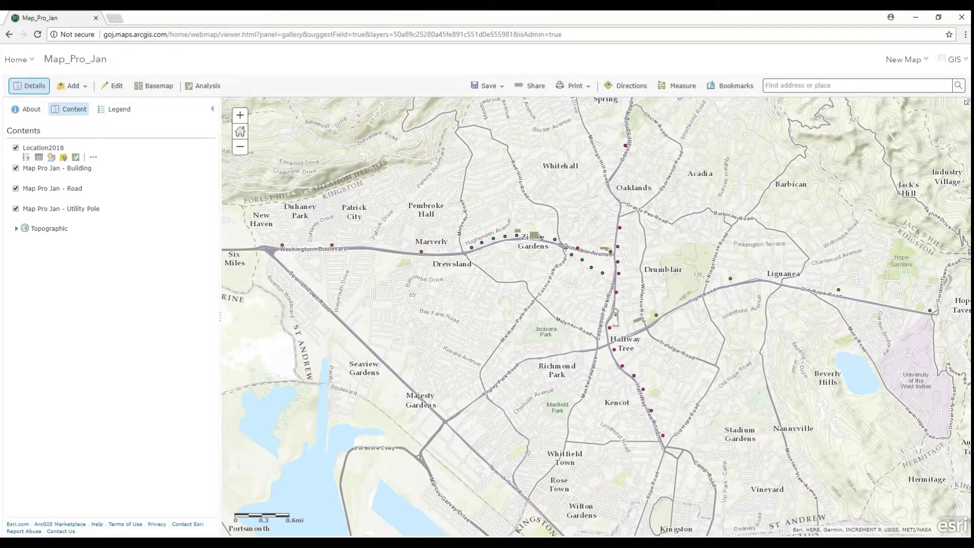
{"action": "left_click_drag", "start_coordinate": [10, 149], "coordinate": [9, 215]}
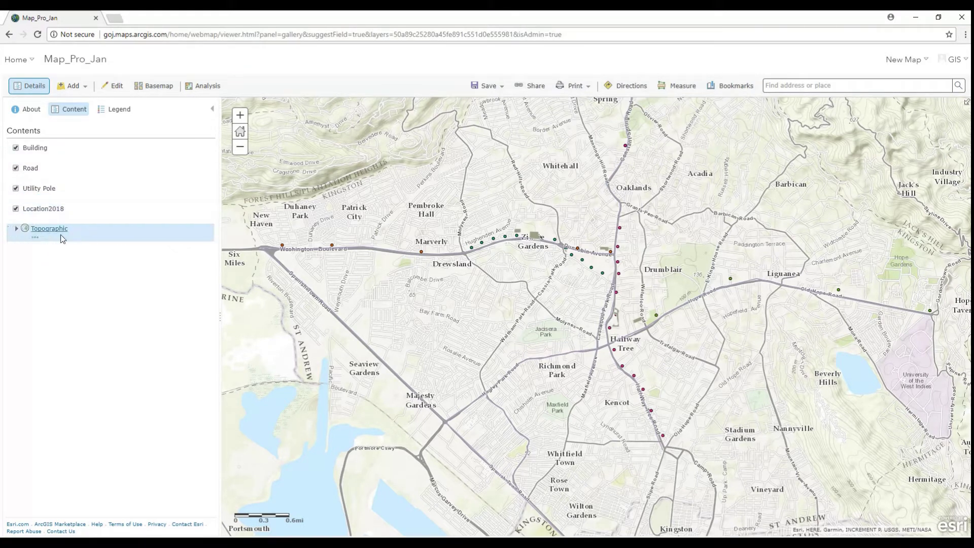
Step: Turn on a timed refresh interval in minutes for the Location2018 layer
{"action": "mouse_move", "coordinate": [71, 197]}
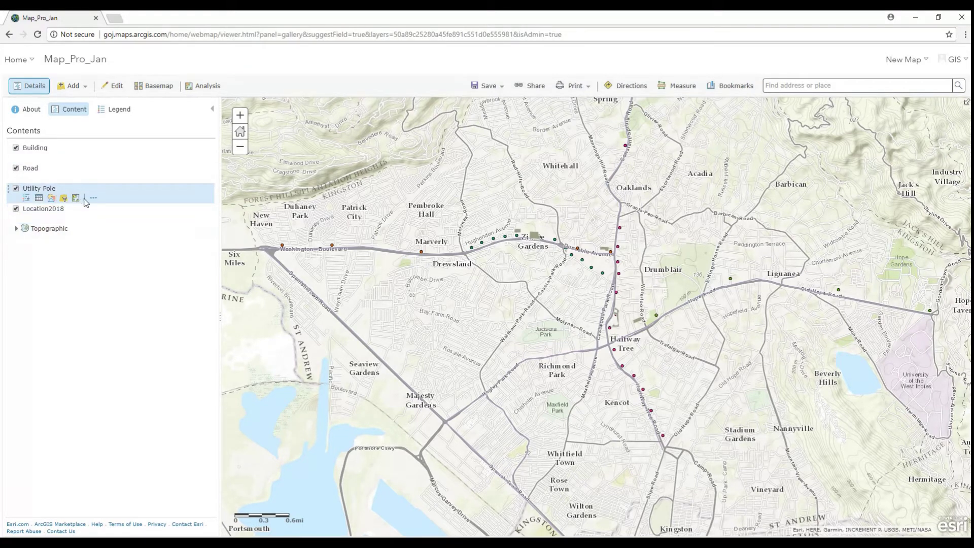
{"action": "left_click", "coordinate": [91, 203]}
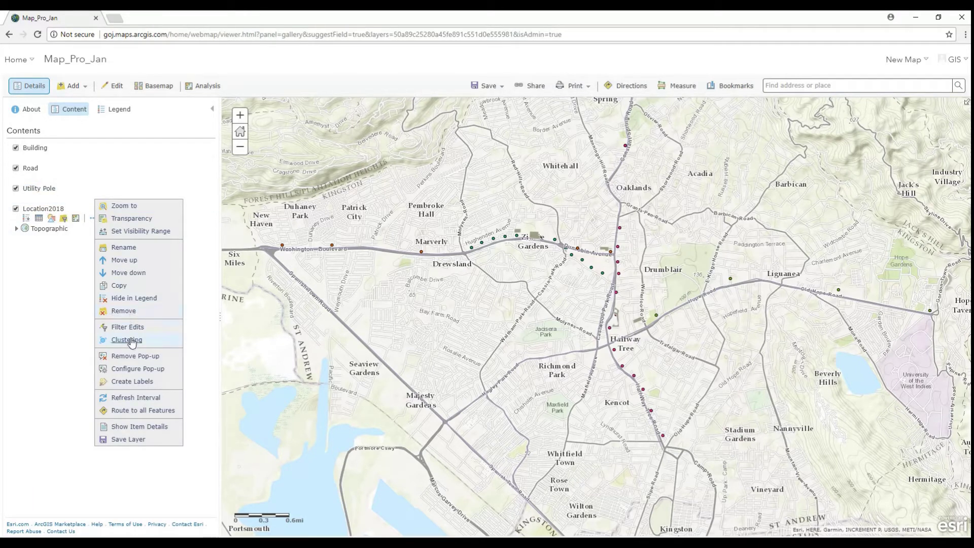
{"action": "left_click", "coordinate": [134, 398]}
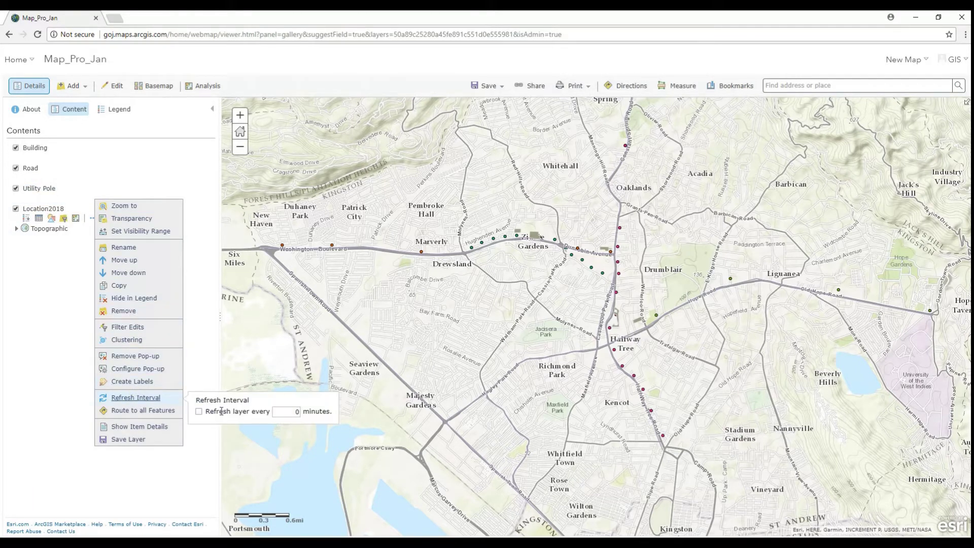
{"action": "left_click", "coordinate": [295, 411]}
{"action": "left_click", "coordinate": [295, 411]}
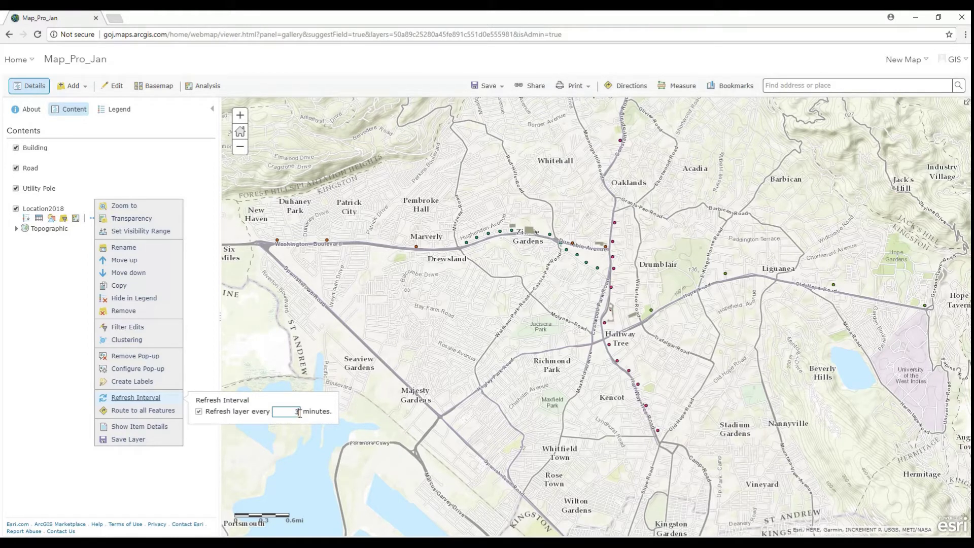
Step: Set the refresh interval of the Utility Pole layer to 15 minutes
{"action": "left_click", "coordinate": [92, 181]}
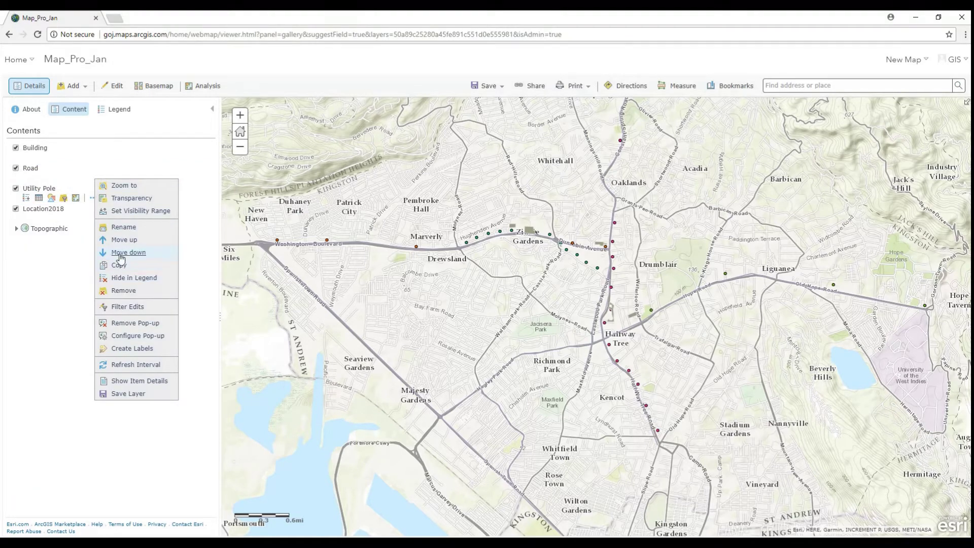
{"action": "left_click", "coordinate": [92, 199]}
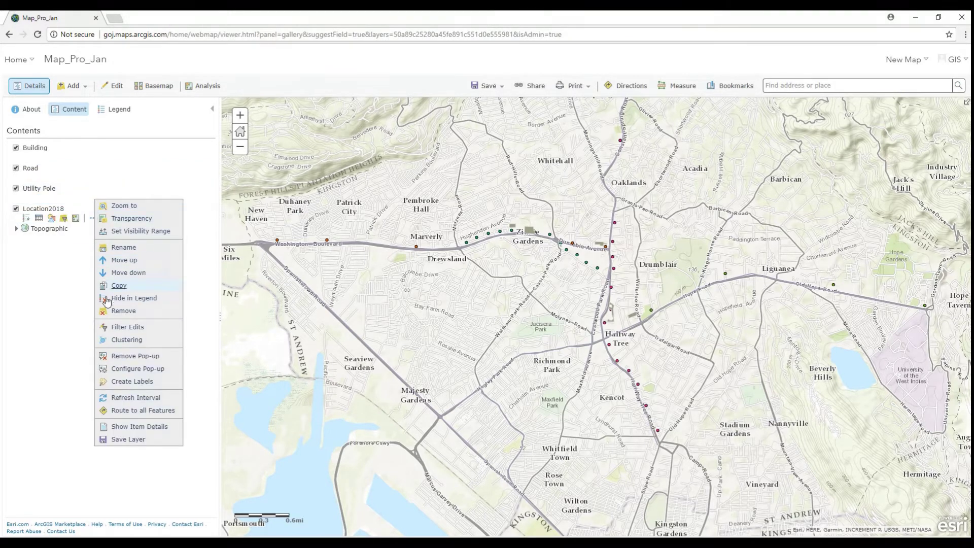
{"action": "mouse_move", "coordinate": [136, 397]}
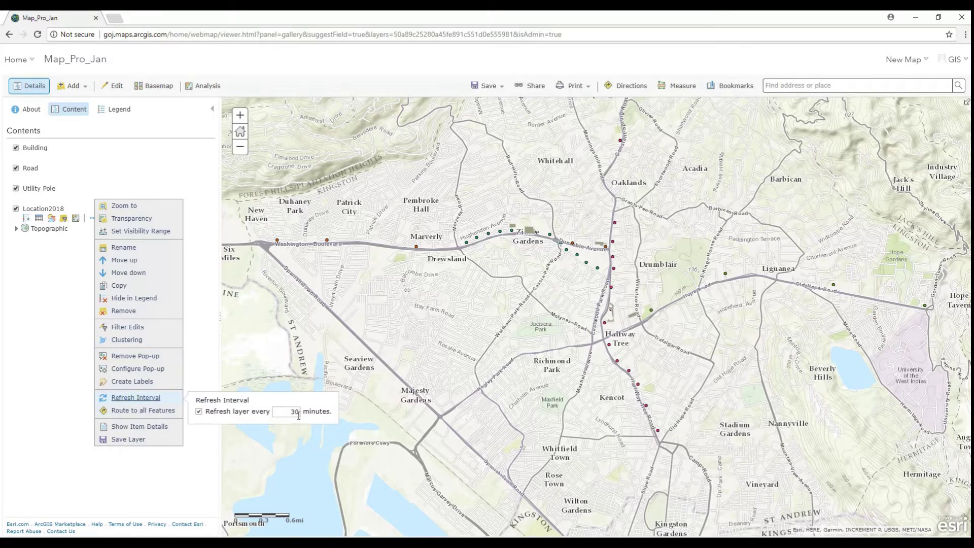
{"action": "double_click", "coordinate": [291, 411]}
{"action": "type", "text": "15"}
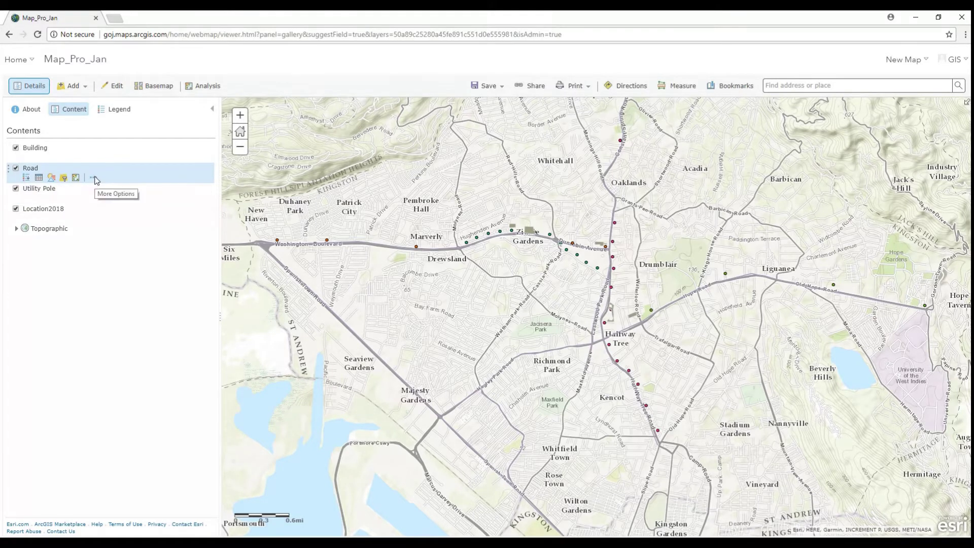
Step: Check the refresh interval settings of the Road and Building layers
{"action": "left_click", "coordinate": [95, 179]}
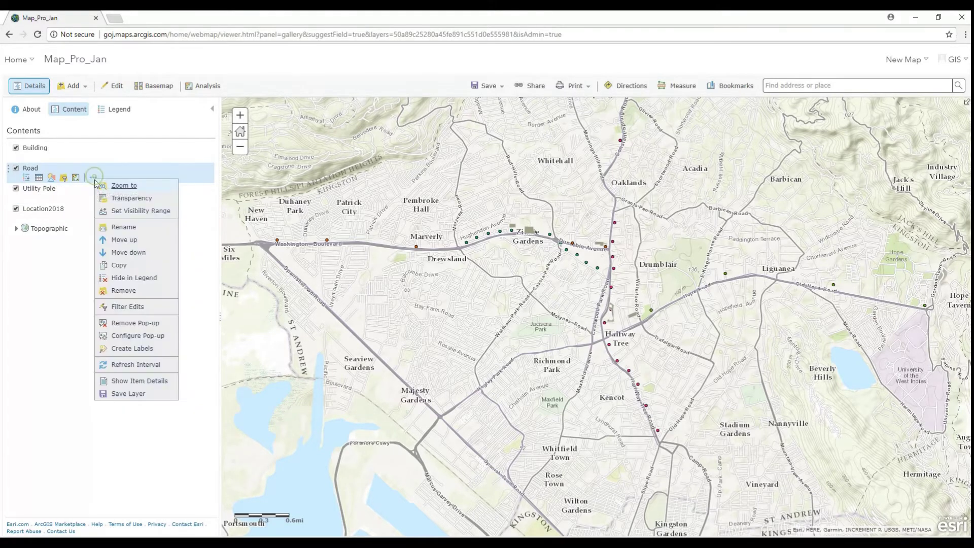
{"action": "left_click", "coordinate": [127, 364]}
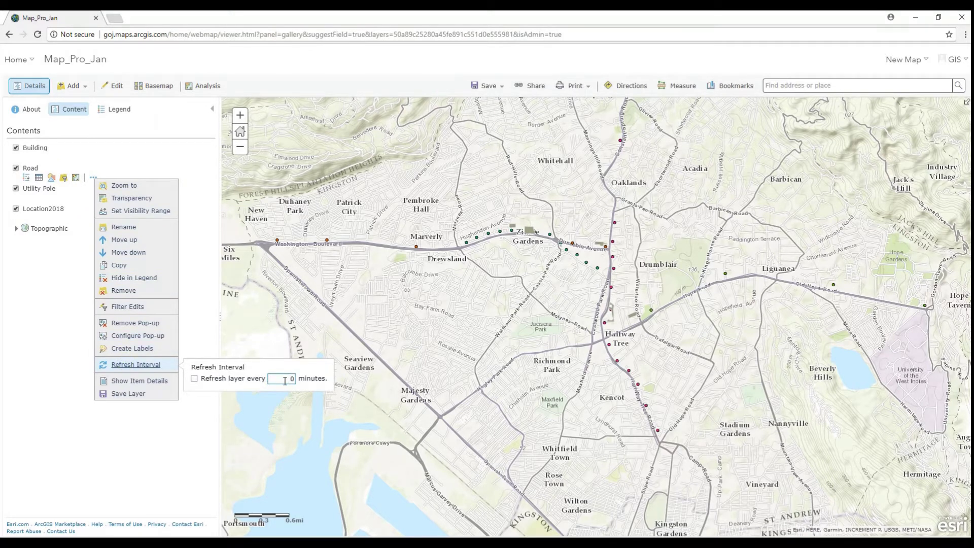
{"action": "left_click", "coordinate": [94, 157]}
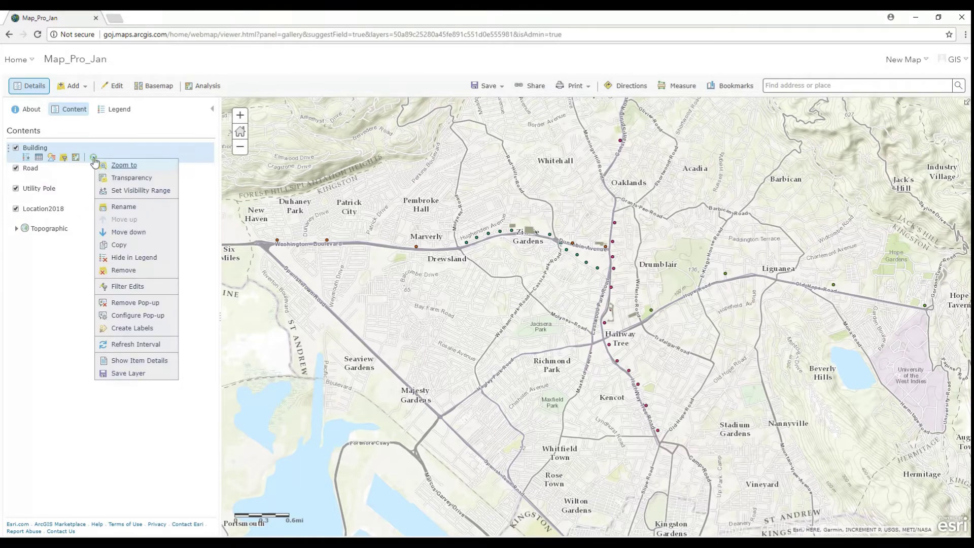
{"action": "left_click", "coordinate": [129, 344]}
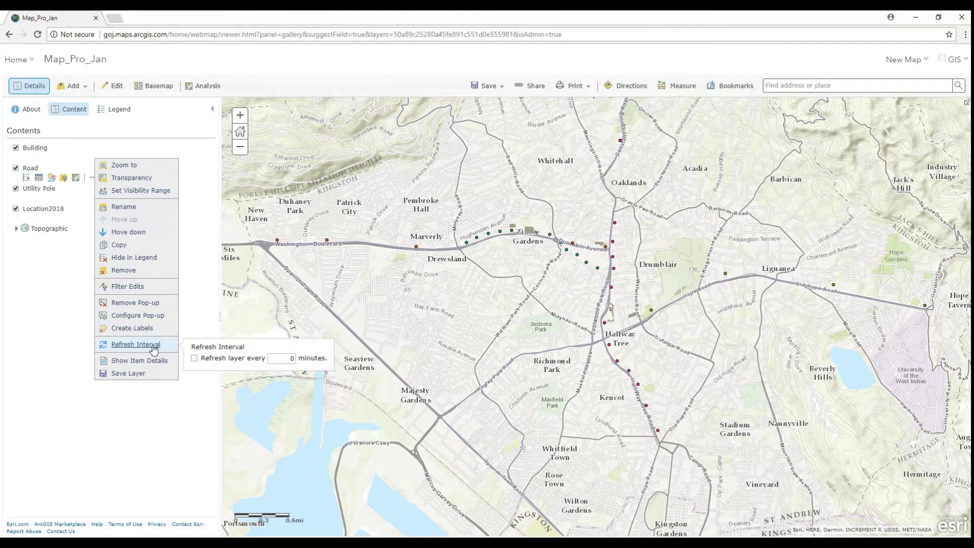
{"action": "left_click", "coordinate": [283, 360]}
Step: Set the refresh interval of the Location2018 layer to 1 minute
{"action": "left_click", "coordinate": [65, 217]}
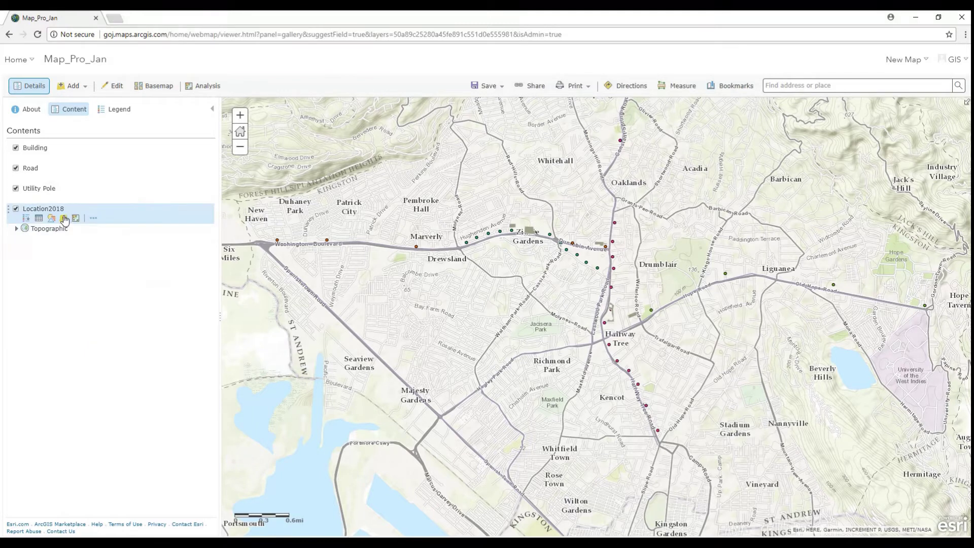
{"action": "left_click", "coordinate": [94, 220]}
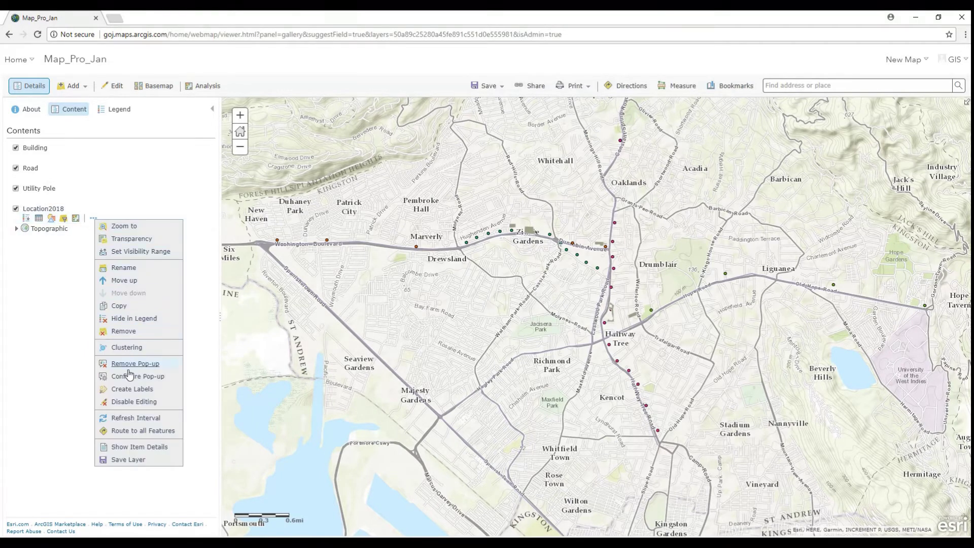
{"action": "mouse_move", "coordinate": [135, 423]}
{"action": "left_click_drag", "start_coordinate": [289, 432], "coordinate": [299, 433]}
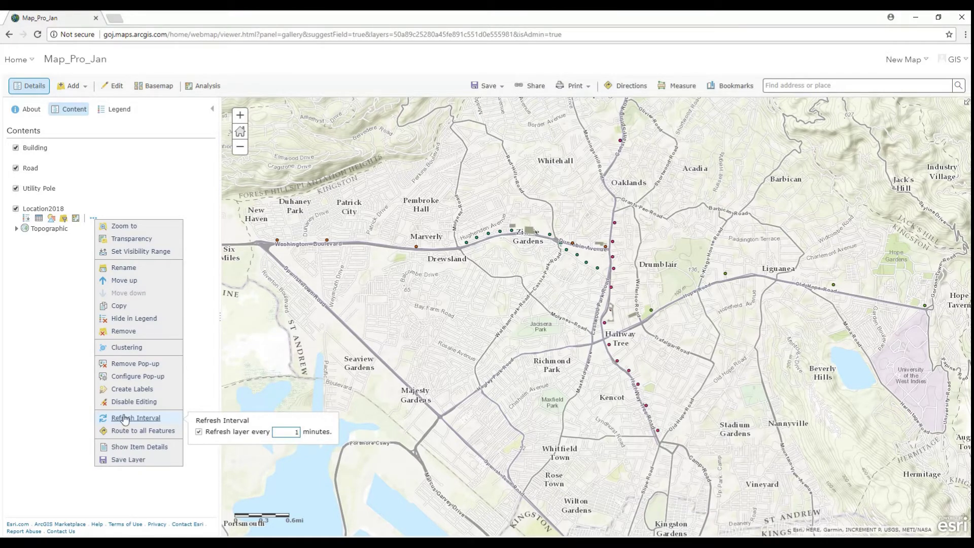
{"action": "left_click", "coordinate": [56, 350]}
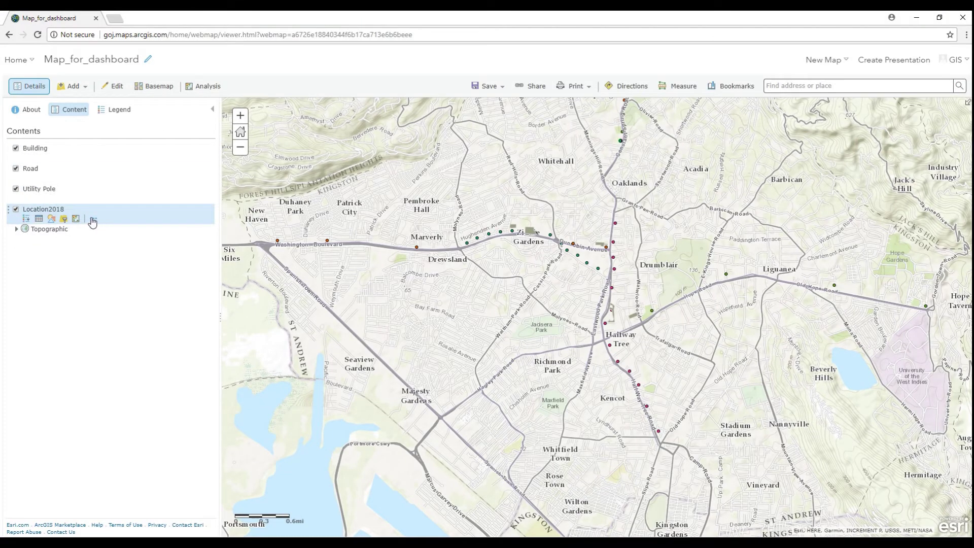
Step: In the Location2018 item's settings, redraw the extent around Jamaica, about -78.39 to -76.15 longitude and 17.65 to 18.71 latitude, and save it
{"action": "left_click", "coordinate": [92, 221]}
{"action": "left_click", "coordinate": [133, 473]}
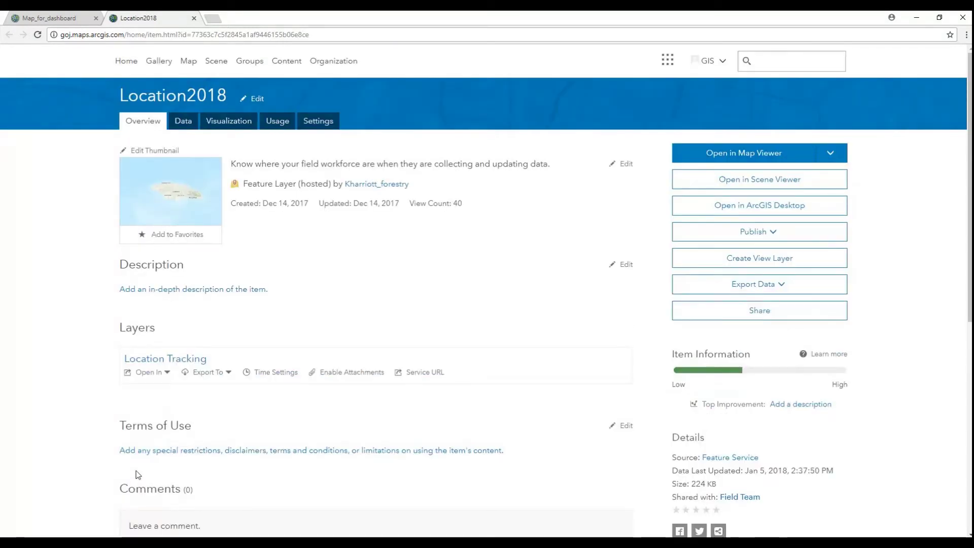
{"action": "left_click", "coordinate": [320, 125]}
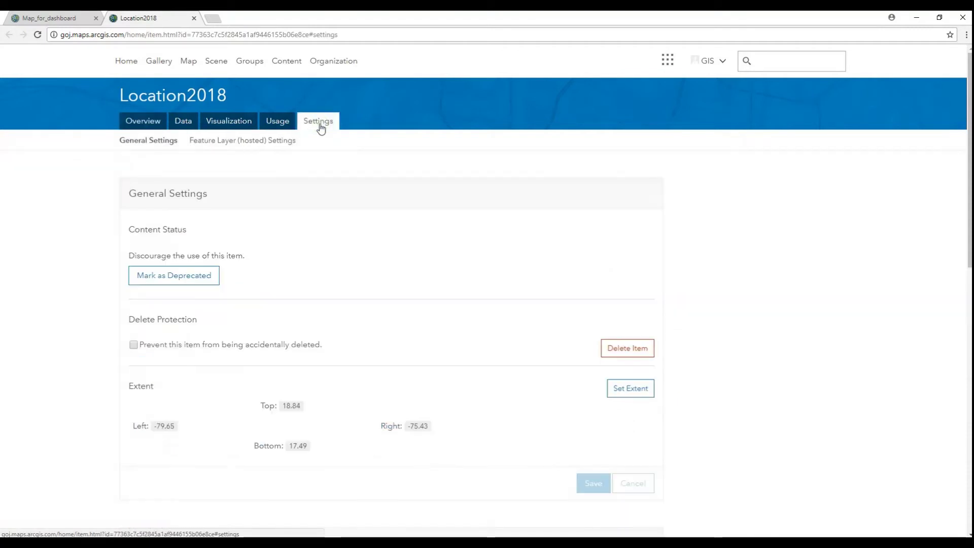
{"action": "left_click", "coordinate": [628, 390]}
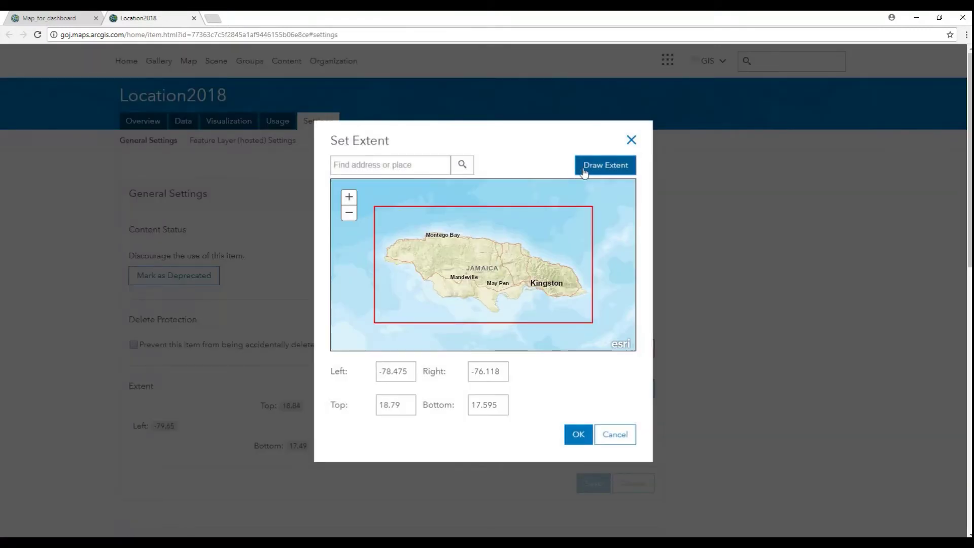
{"action": "left_click", "coordinate": [581, 172]}
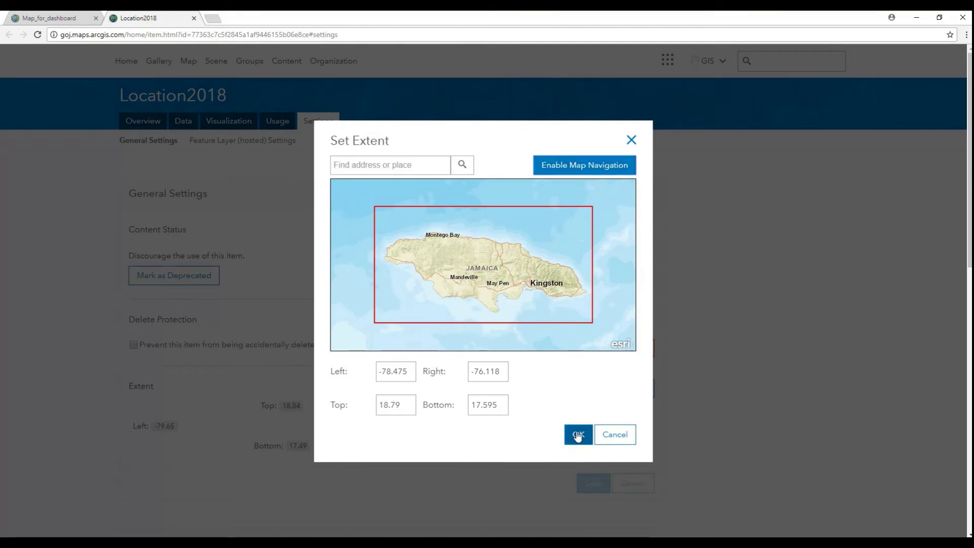
{"action": "left_click_drag", "start_coordinate": [383, 215], "coordinate": [589, 319]}
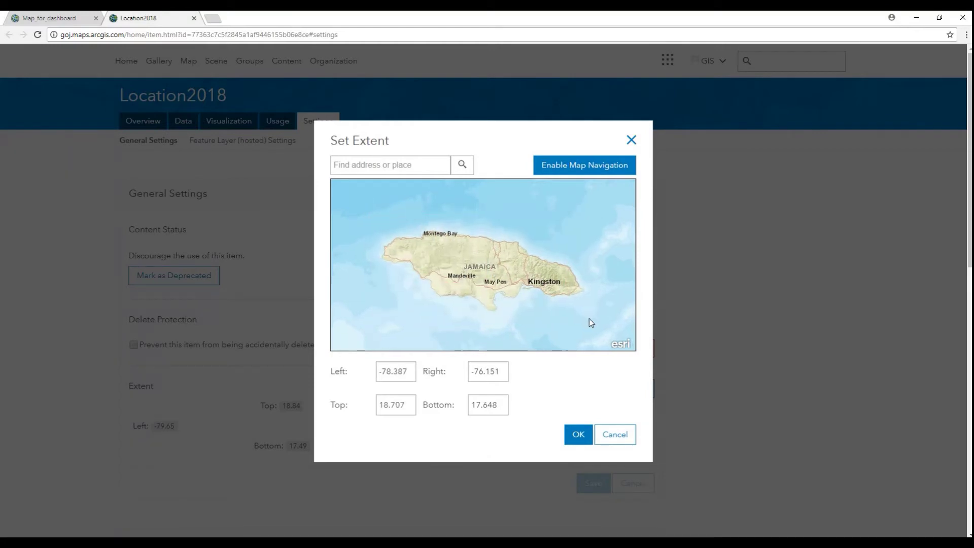
{"action": "left_click", "coordinate": [577, 435]}
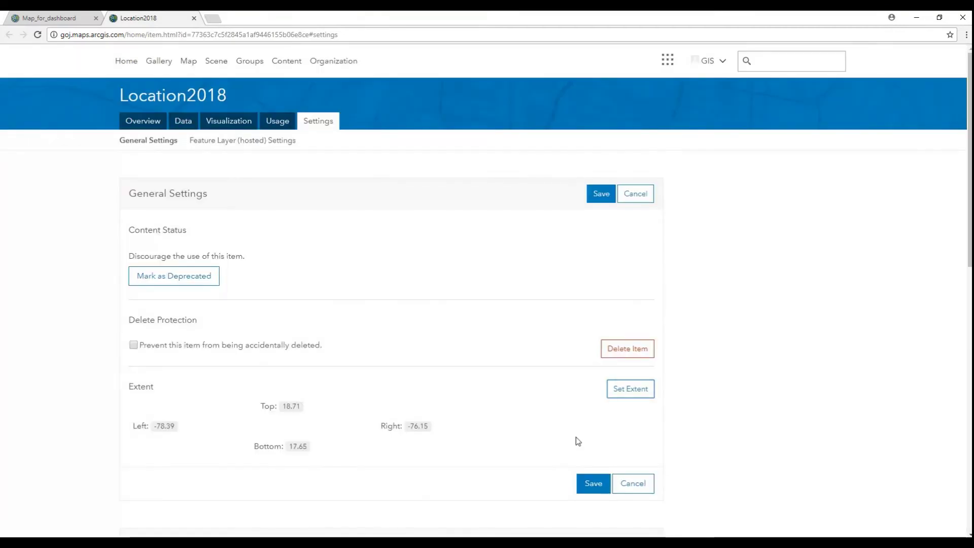
{"action": "left_click", "coordinate": [591, 484]}
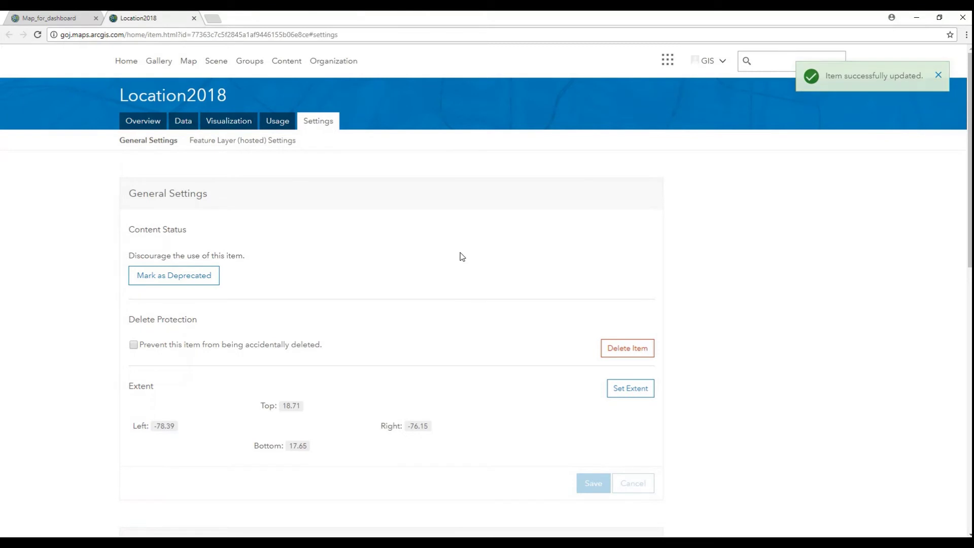
Step: Review the editing options in the Location2018 item's hosted feature layer settings
{"action": "scroll", "coordinate": [462, 257], "scroll_direction": "down", "scroll_amount": 4}
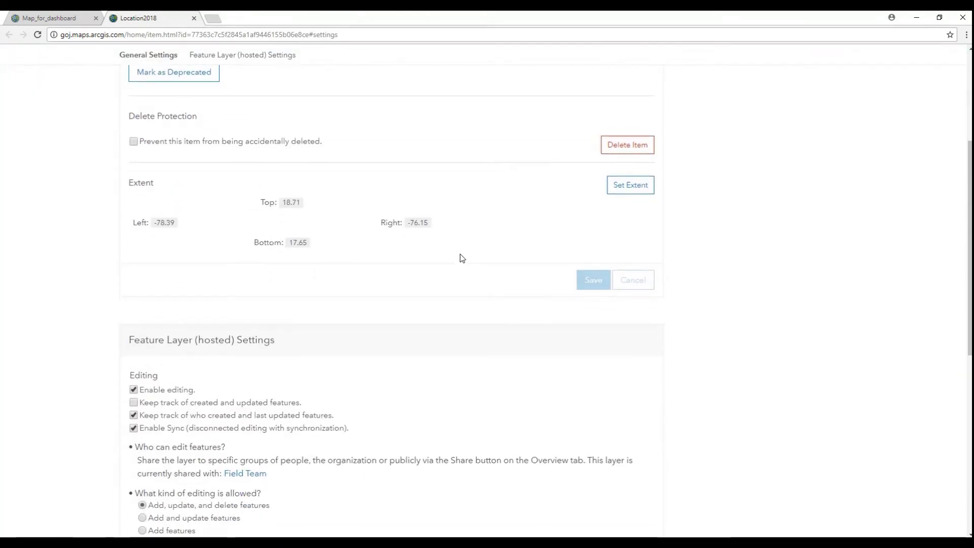
{"action": "scroll", "coordinate": [462, 258], "scroll_direction": "down", "scroll_amount": 1}
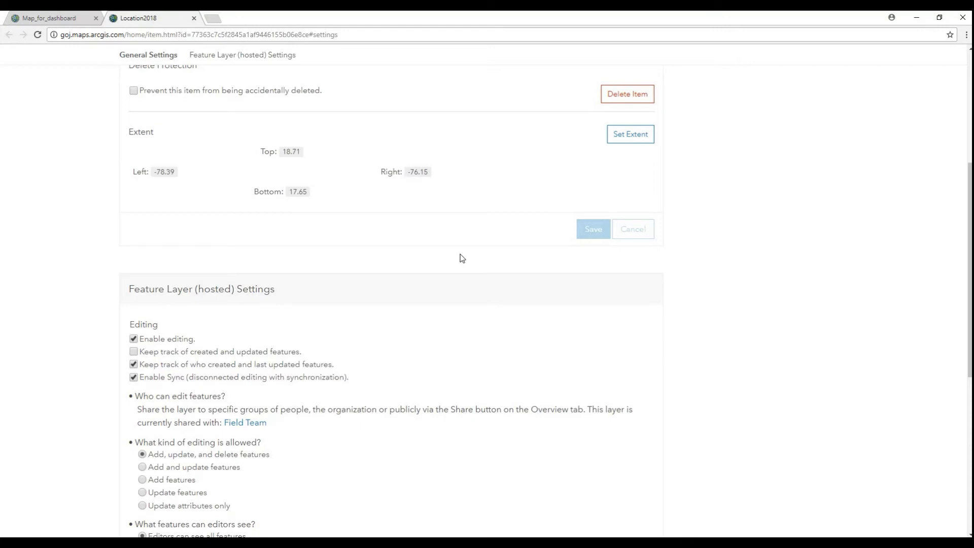
{"action": "scroll", "coordinate": [462, 258], "scroll_direction": "down", "scroll_amount": 1}
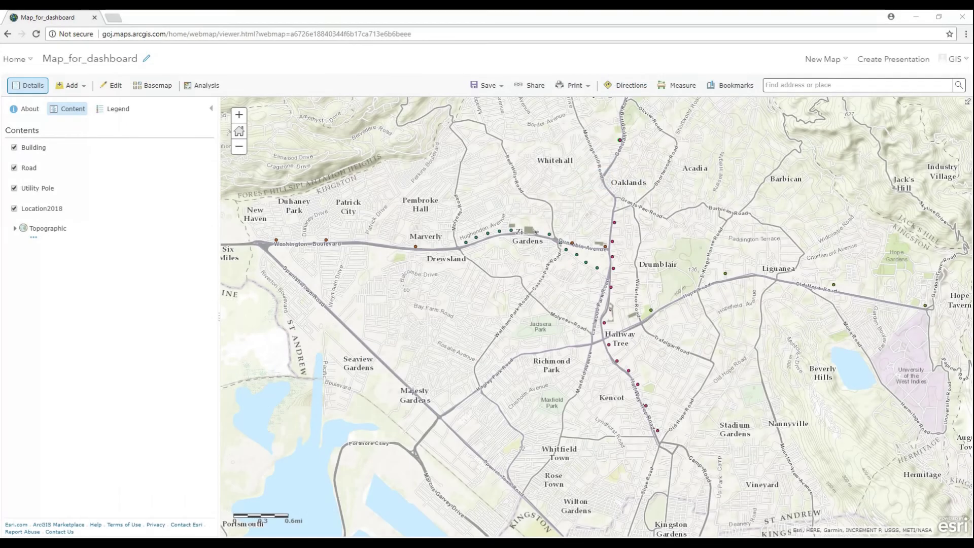
Step: Hide the Location2018 layer in the legend of Map_for_dashboard
{"action": "mouse_move", "coordinate": [96, 220]}
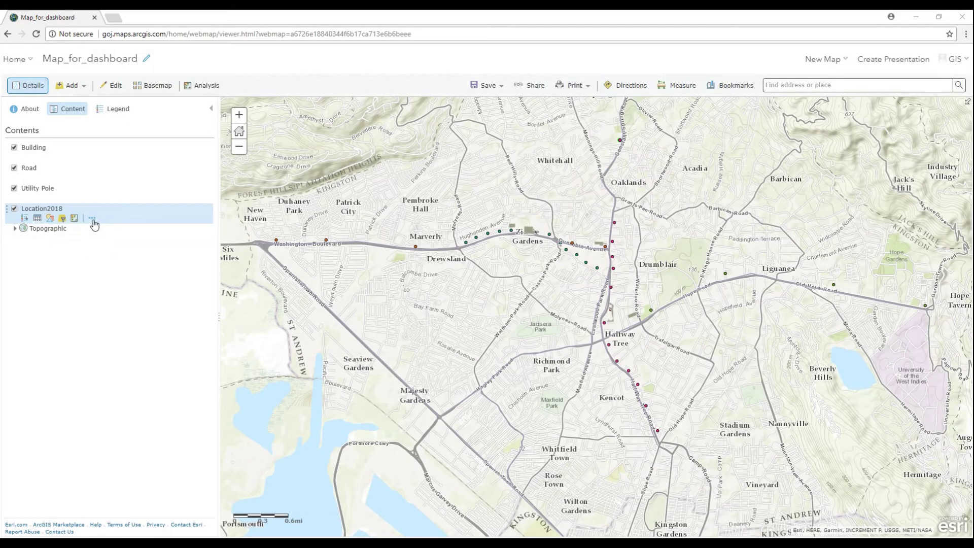
{"action": "left_click", "coordinate": [93, 219]}
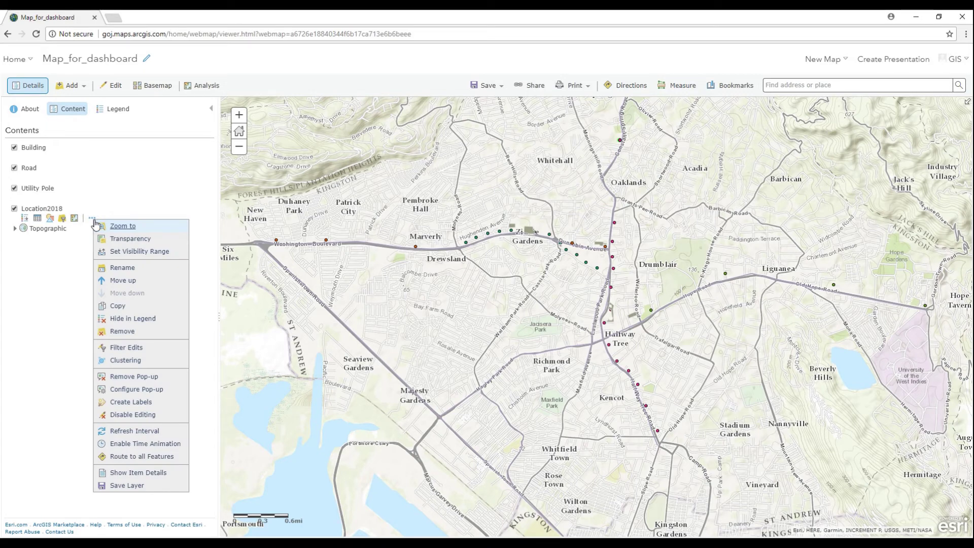
{"action": "left_click", "coordinate": [134, 319]}
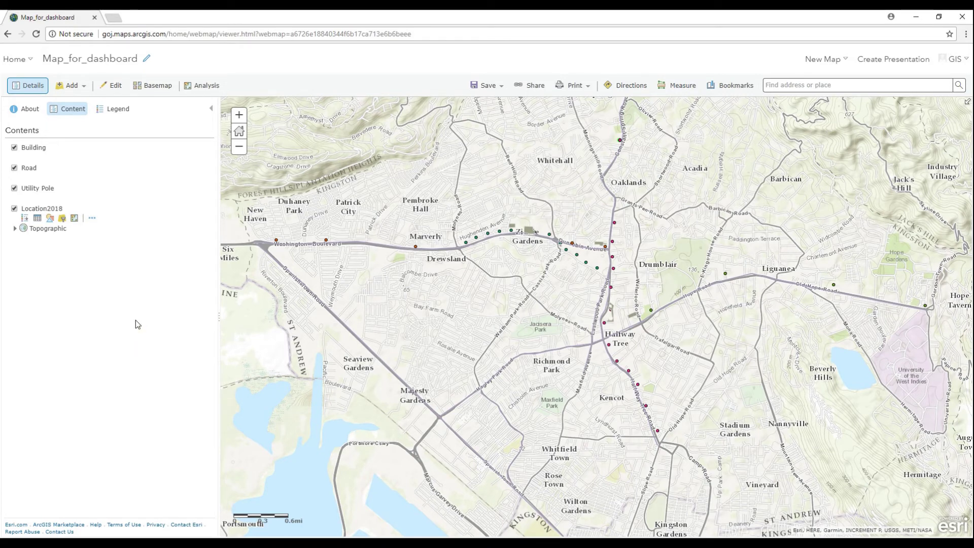
Step: Open the item details of the Building layer and go to the hosted feature layer settings of its Map_Pro_Jan item
{"action": "mouse_move", "coordinate": [58, 162]}
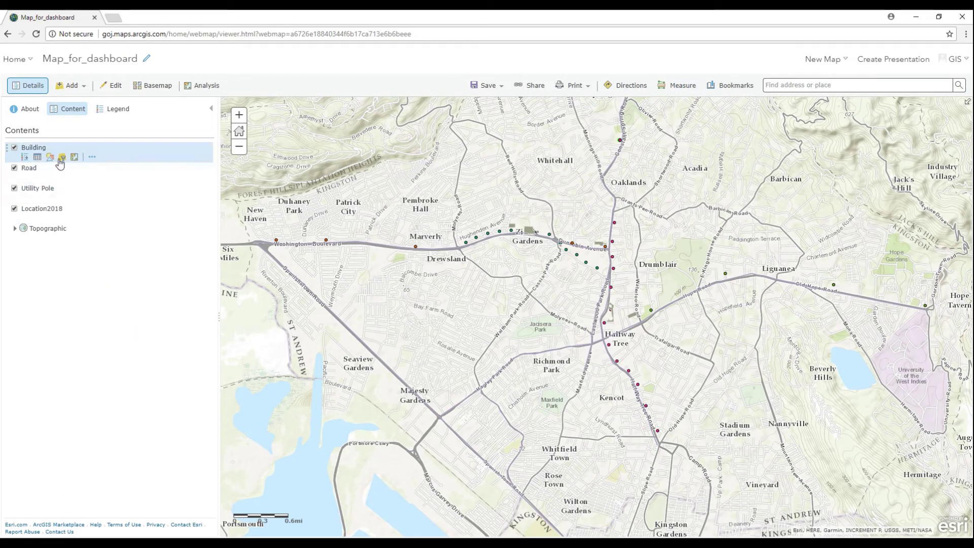
{"action": "left_click", "coordinate": [92, 159]}
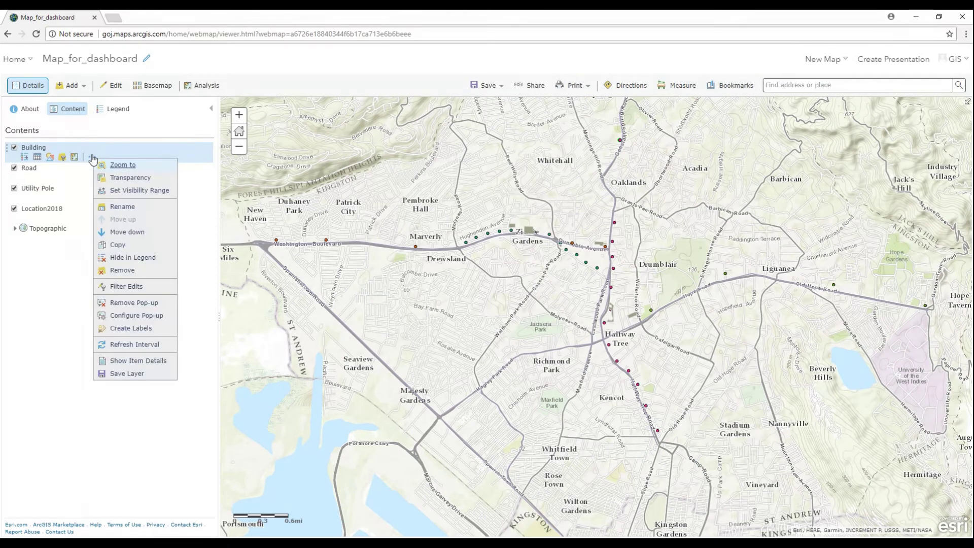
{"action": "left_click", "coordinate": [139, 361]}
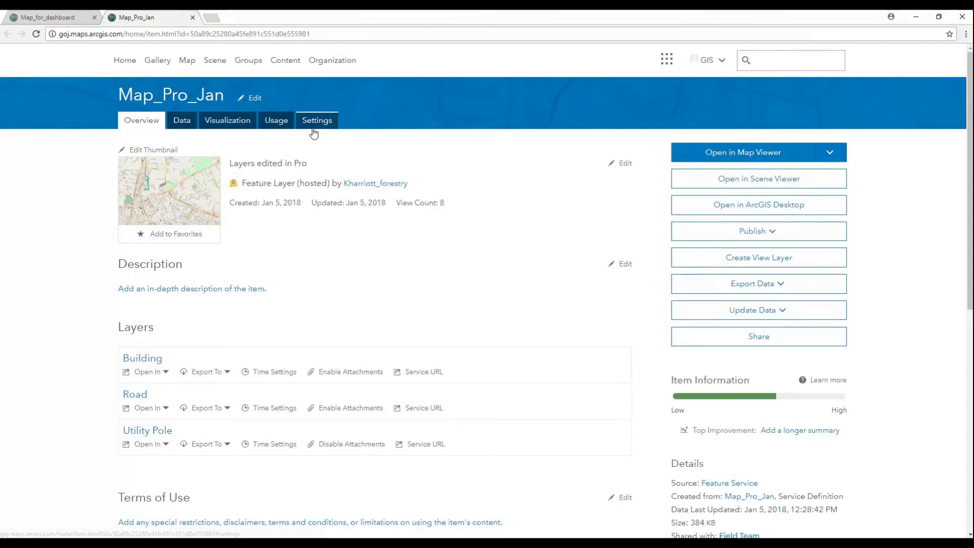
{"action": "left_click", "coordinate": [318, 125]}
{"action": "scroll", "coordinate": [272, 217], "scroll_direction": "down", "scroll_amount": 5}
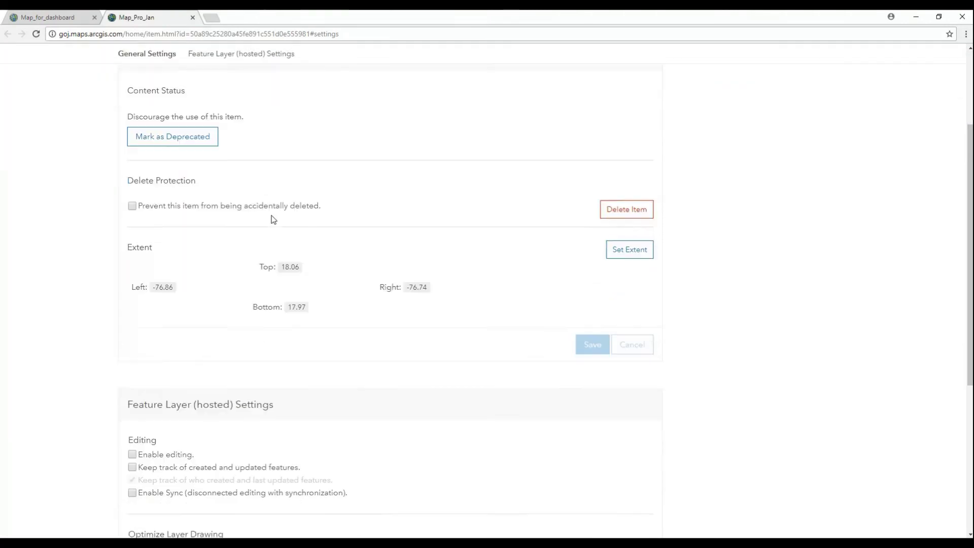
{"action": "scroll", "coordinate": [273, 219], "scroll_direction": "down", "scroll_amount": 1}
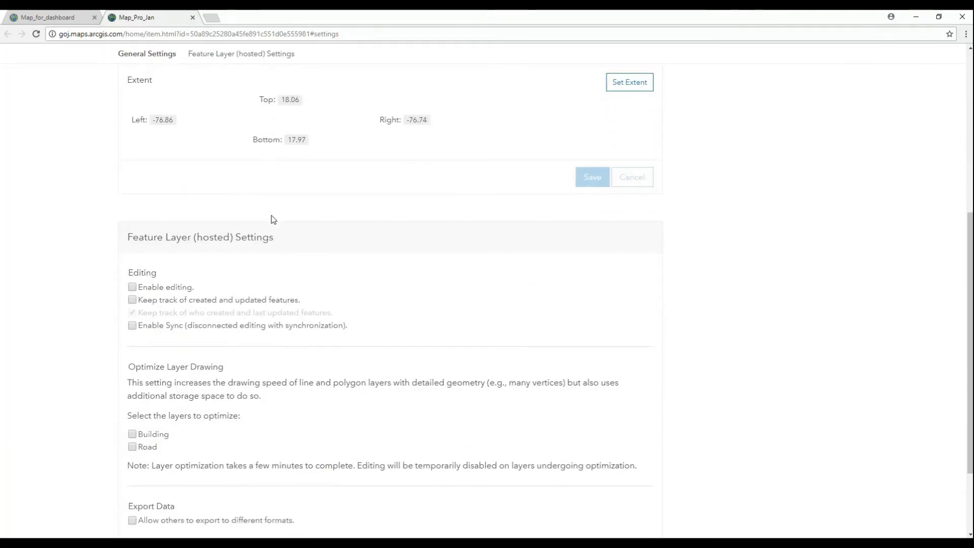
Step: Enable editing and sync for the Map_Pro_Jan hosted feature layer and save the settings
{"action": "left_click", "coordinate": [131, 287]}
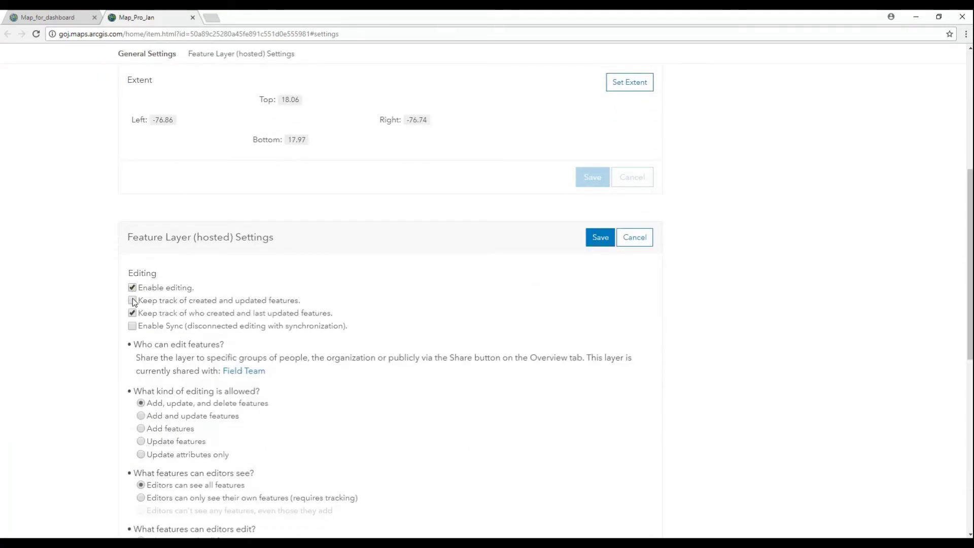
{"action": "left_click", "coordinate": [132, 326]}
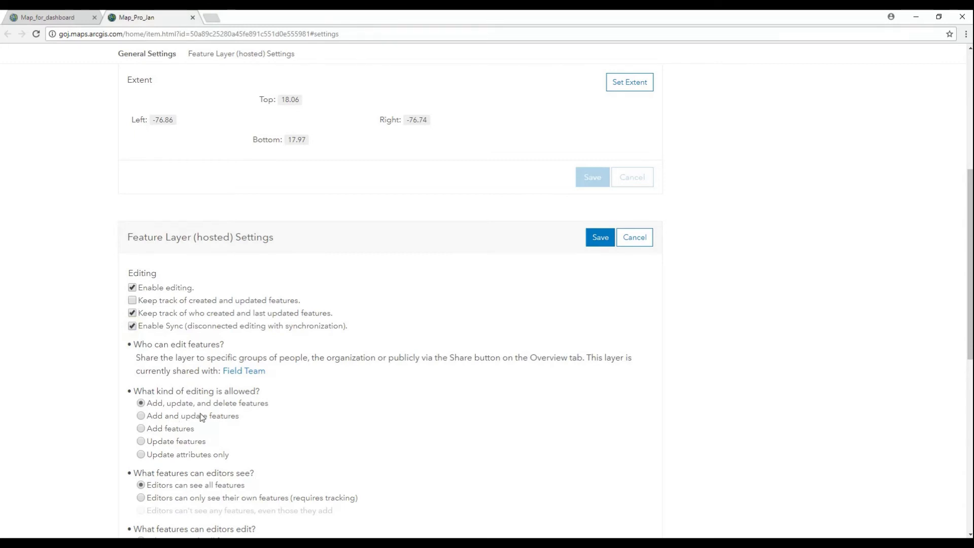
{"action": "scroll", "coordinate": [236, 431], "scroll_direction": "down", "scroll_amount": 1}
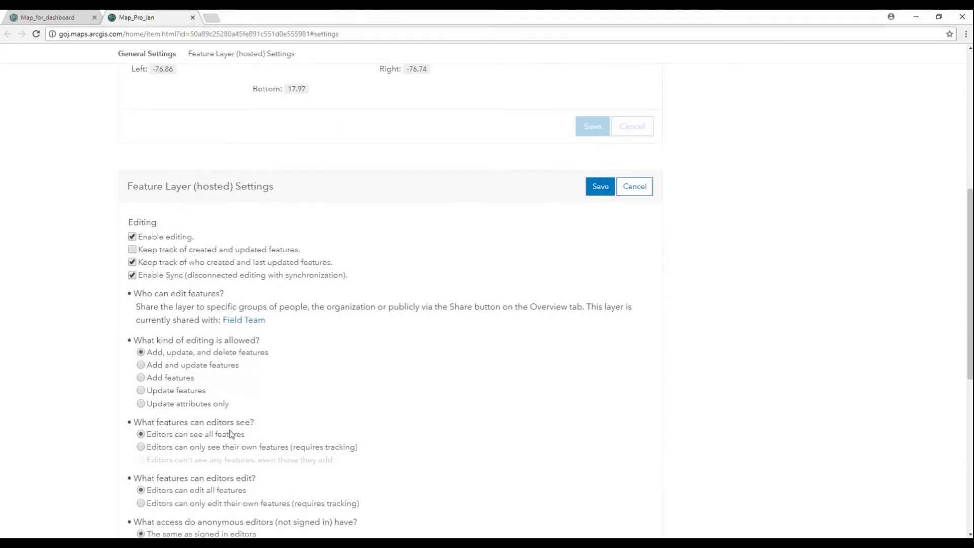
{"action": "scroll", "coordinate": [231, 432], "scroll_direction": "down", "scroll_amount": 1}
{"action": "scroll", "coordinate": [232, 432], "scroll_direction": "down", "scroll_amount": 2}
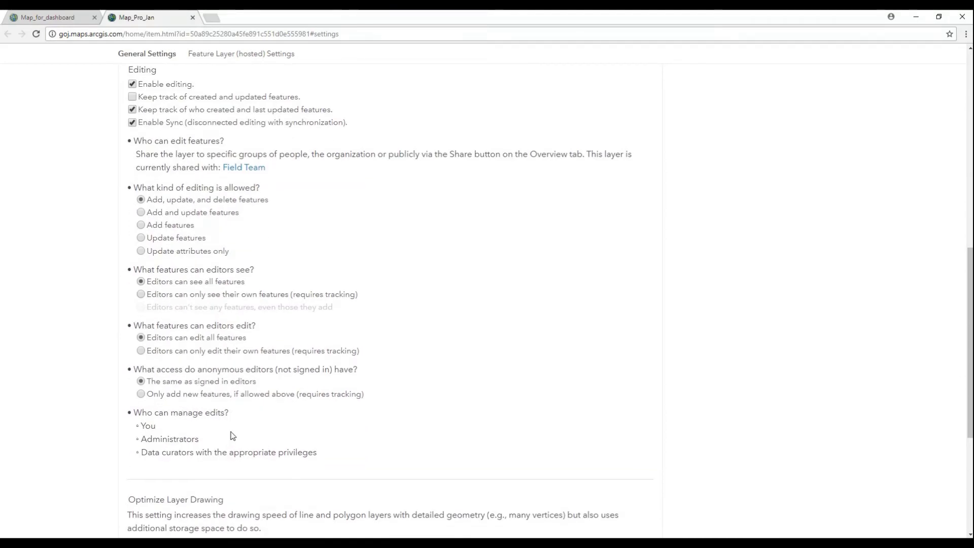
{"action": "scroll", "coordinate": [232, 435], "scroll_direction": "down", "scroll_amount": 5}
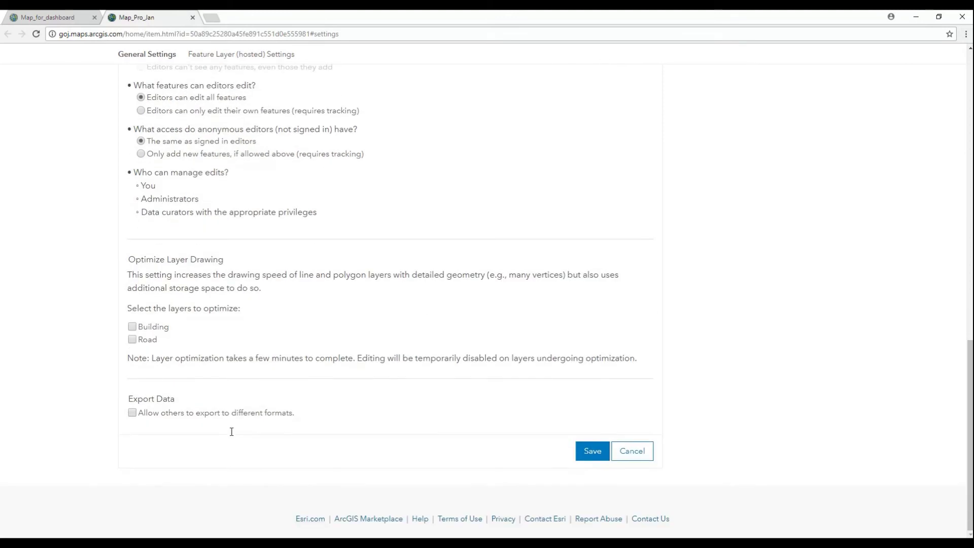
{"action": "left_click", "coordinate": [588, 452]}
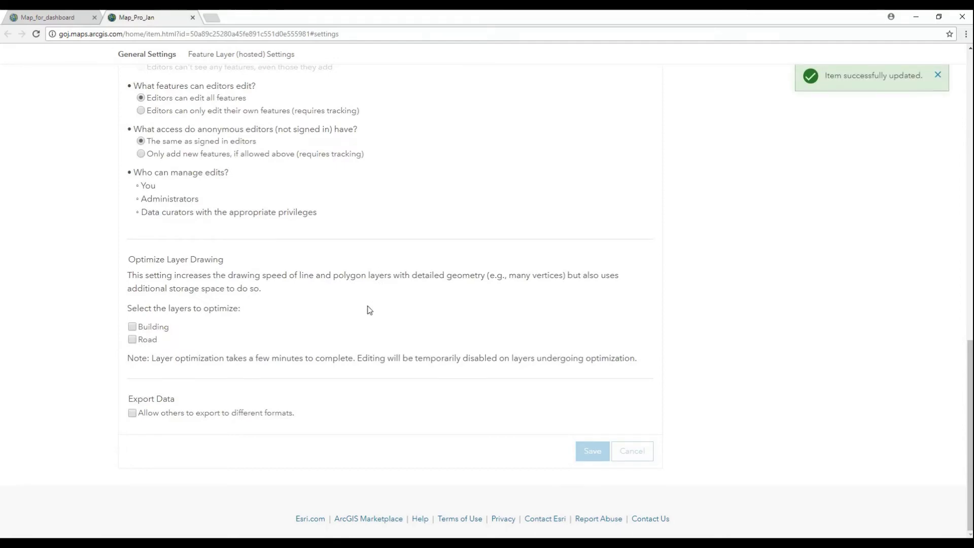
Step: Close the Map_Pro_Jan item page and save the Map_for_dashboard web map
{"action": "scroll", "coordinate": [369, 309], "scroll_direction": "up", "scroll_amount": 8}
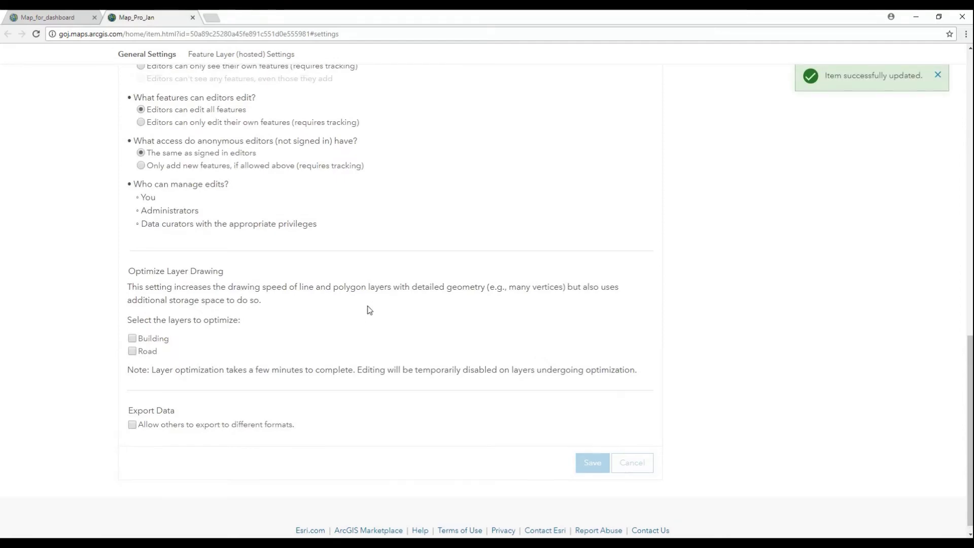
{"action": "left_click", "coordinate": [191, 18]}
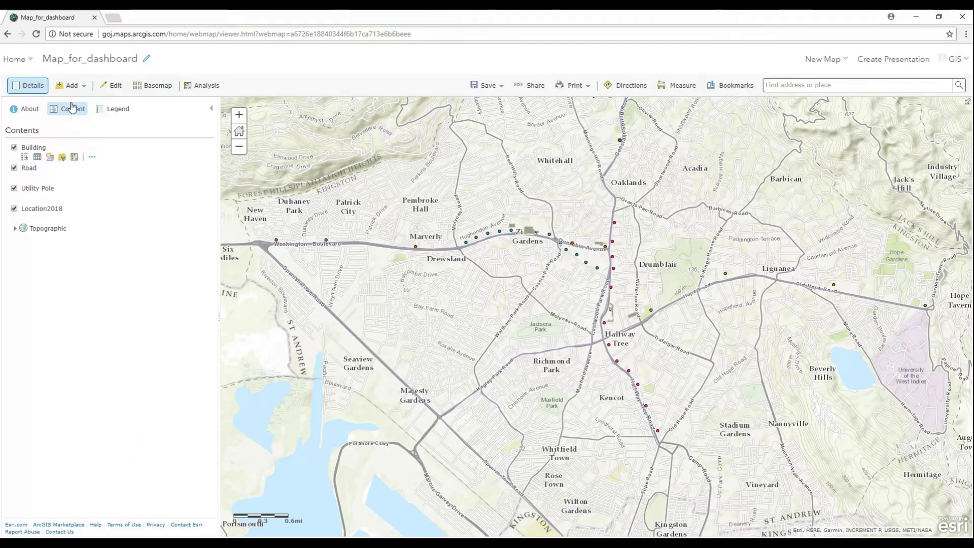
{"action": "left_click", "coordinate": [495, 86]}
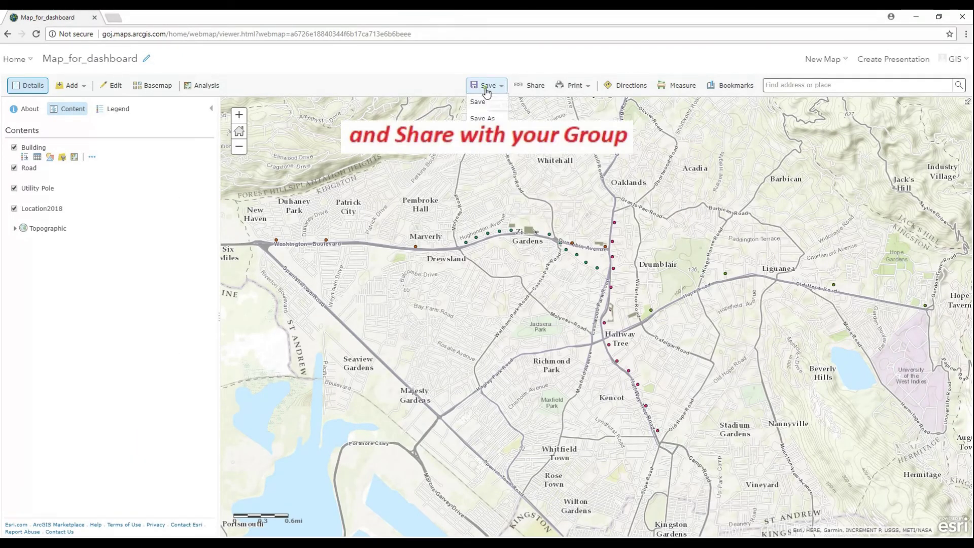
Step: From My Content, view the item details of Map_for_dashboard and go to its web map settings
{"action": "mouse_move", "coordinate": [83, 189]}
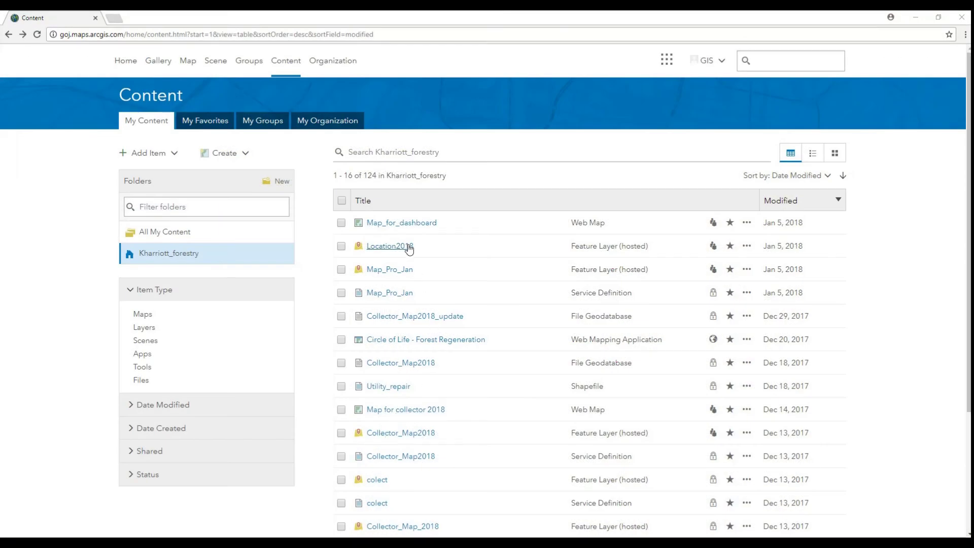
{"action": "left_click", "coordinate": [746, 223]}
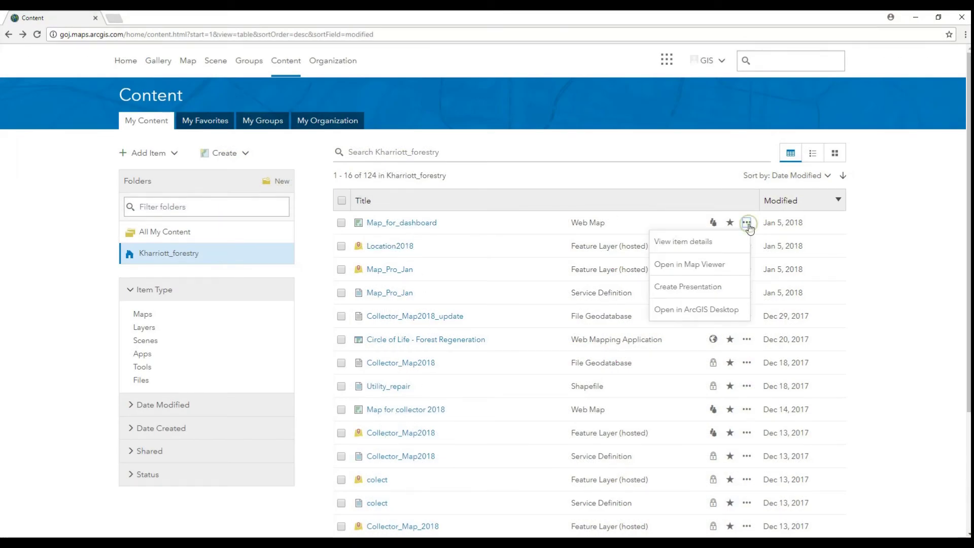
{"action": "left_click", "coordinate": [704, 243]}
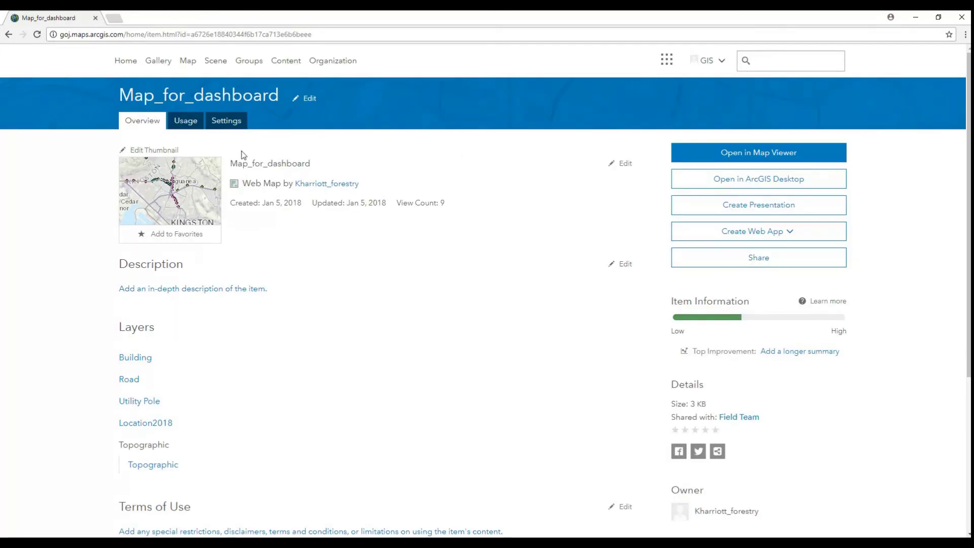
{"action": "left_click", "coordinate": [226, 124]}
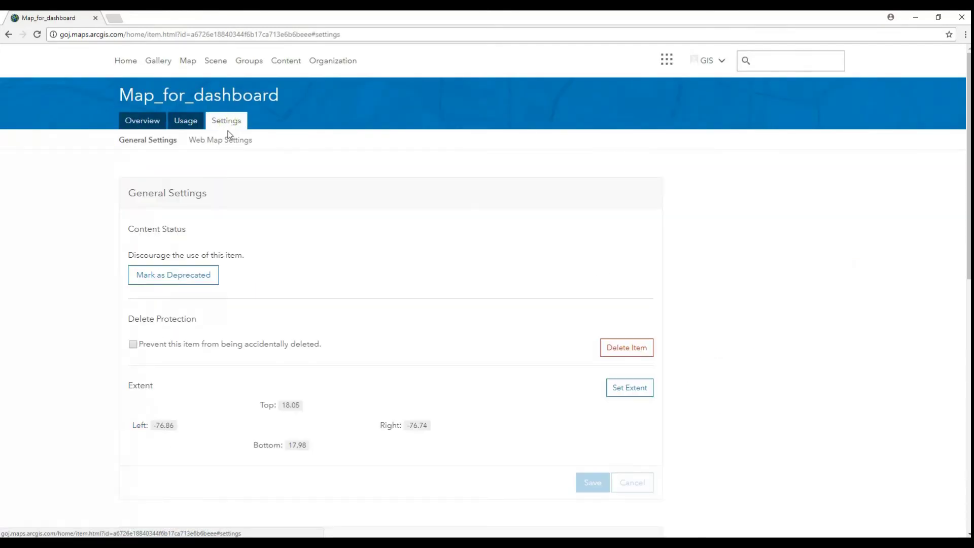
{"action": "scroll", "coordinate": [203, 308], "scroll_direction": "down", "scroll_amount": 2}
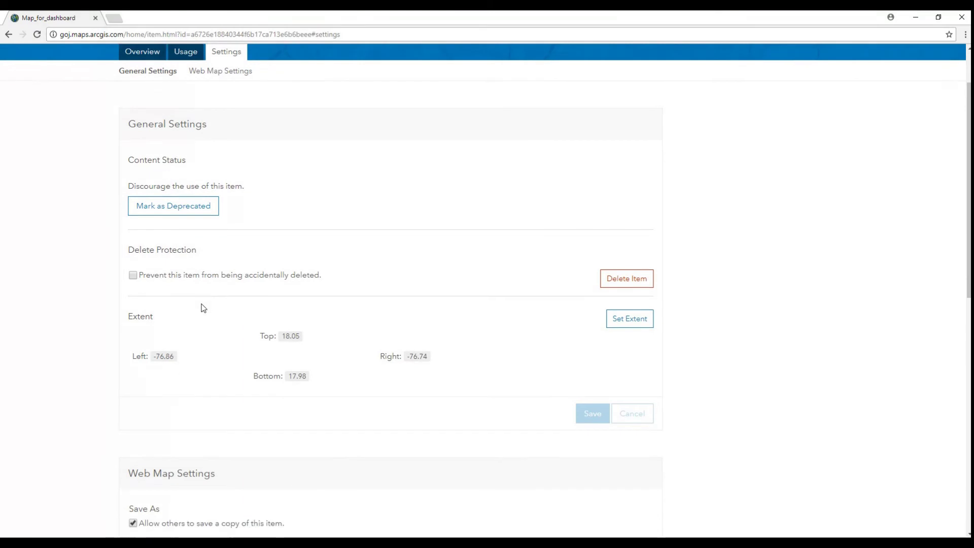
{"action": "scroll", "coordinate": [202, 308], "scroll_direction": "down", "scroll_amount": 5}
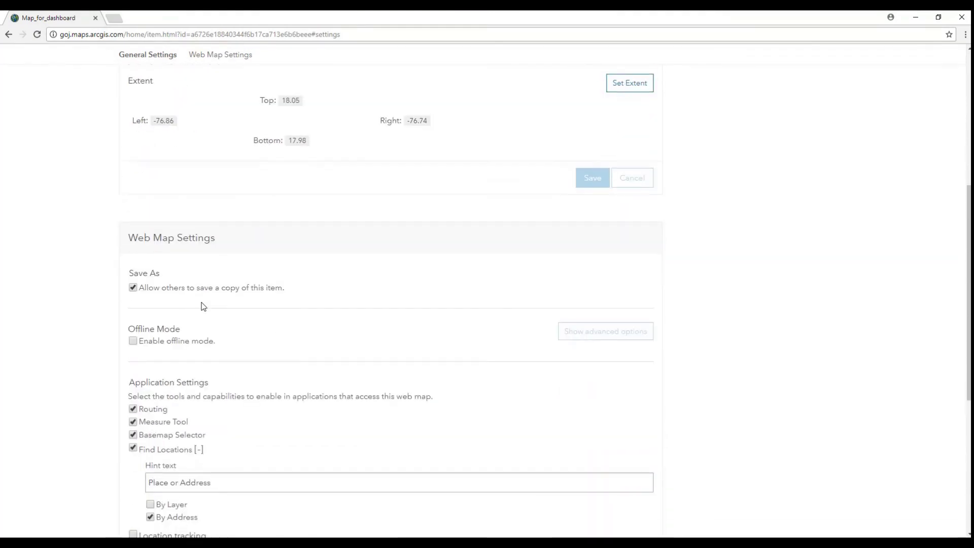
Step: Enable offline mode and location tracking every 30 seconds for the Map_for_dashboard web map, and save the settings
{"action": "scroll", "coordinate": [203, 308], "scroll_direction": "down", "scroll_amount": 1}
{"action": "left_click", "coordinate": [133, 290]}
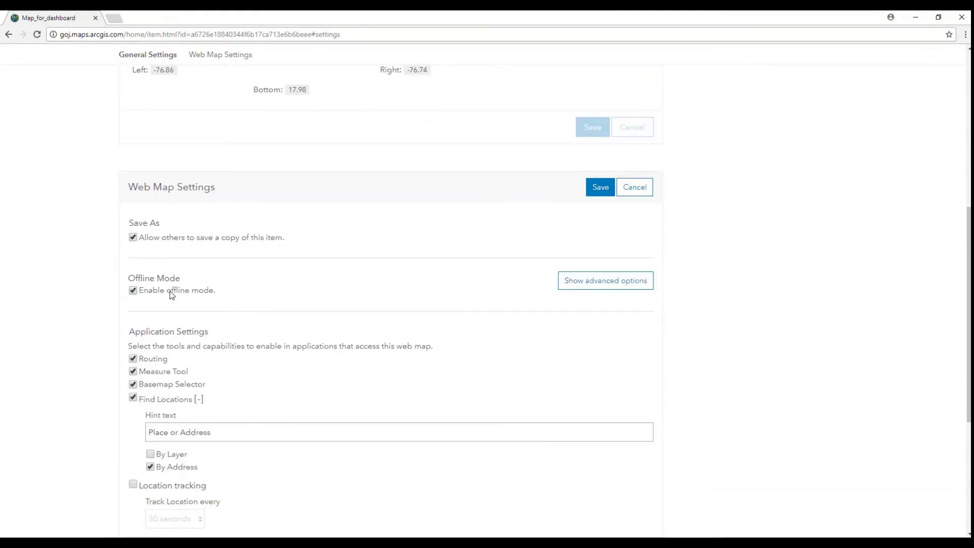
{"action": "scroll", "coordinate": [206, 284], "scroll_direction": "down", "scroll_amount": 4}
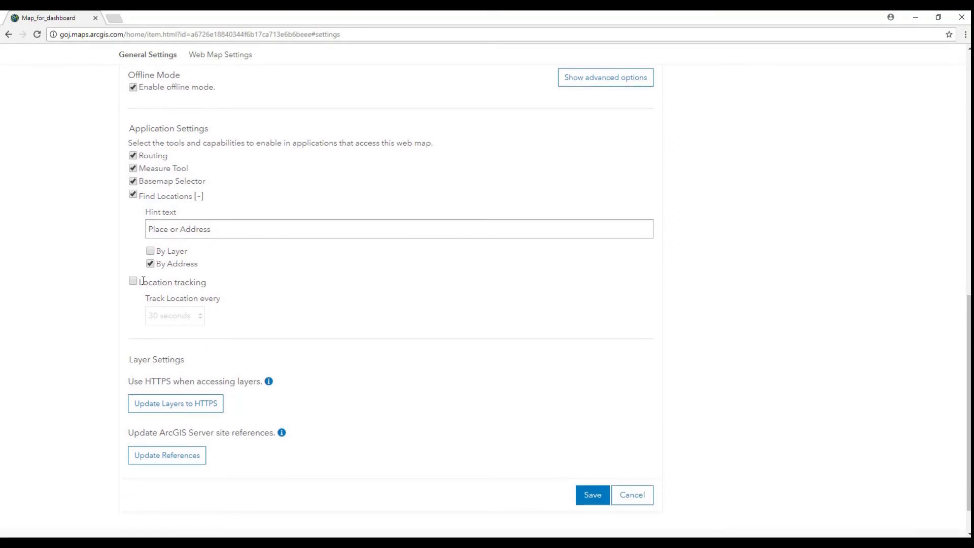
{"action": "left_click", "coordinate": [133, 282]}
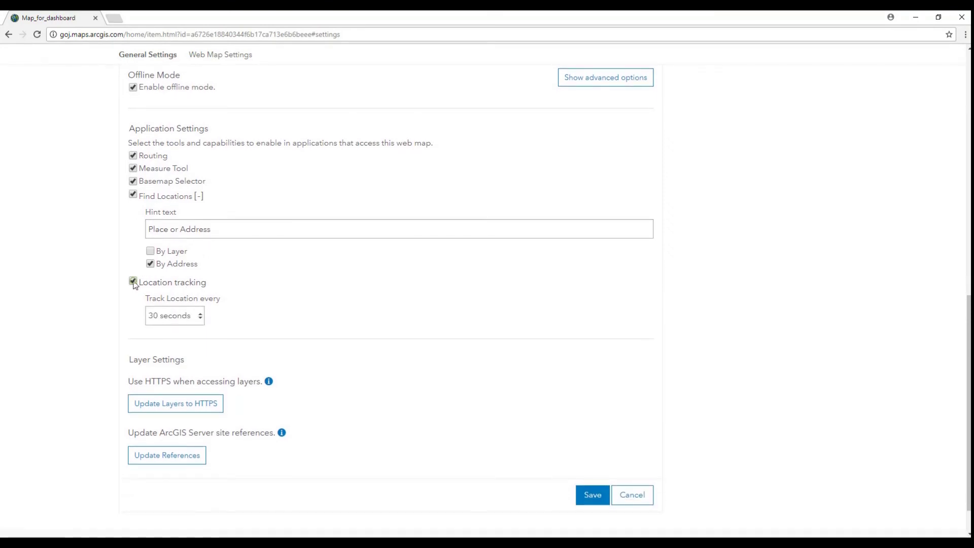
{"action": "left_click", "coordinate": [155, 319]}
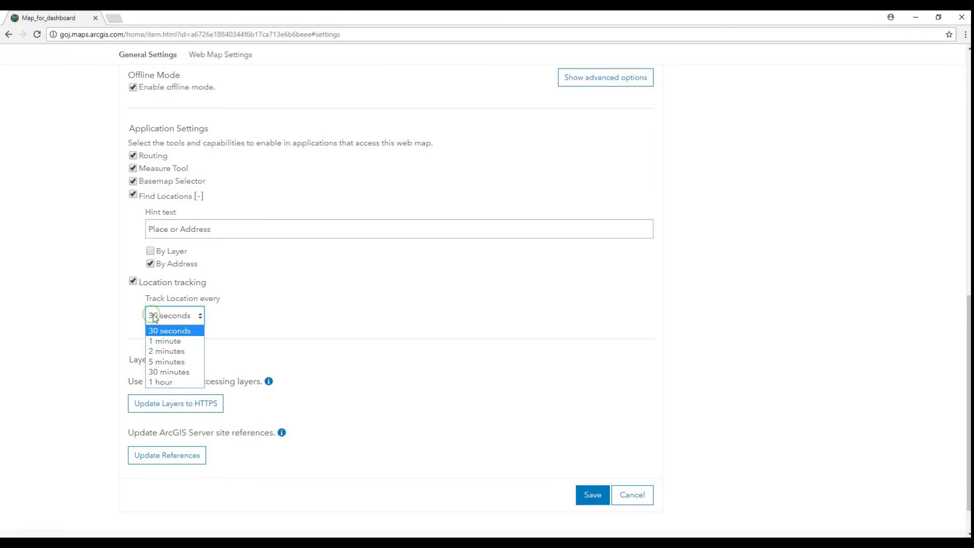
{"action": "left_click", "coordinate": [167, 332]}
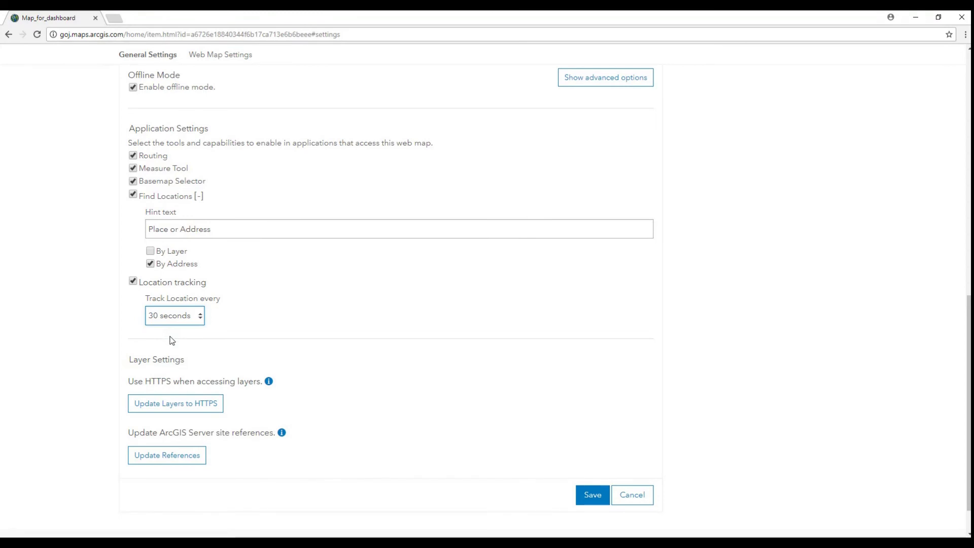
{"action": "left_click", "coordinate": [591, 499]}
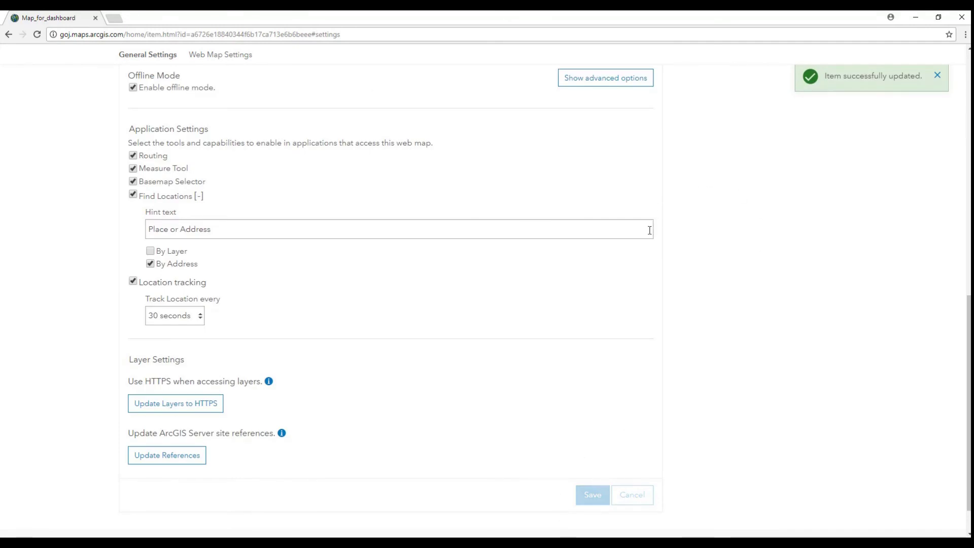
{"action": "scroll", "coordinate": [672, 276], "scroll_direction": "up", "scroll_amount": 8}
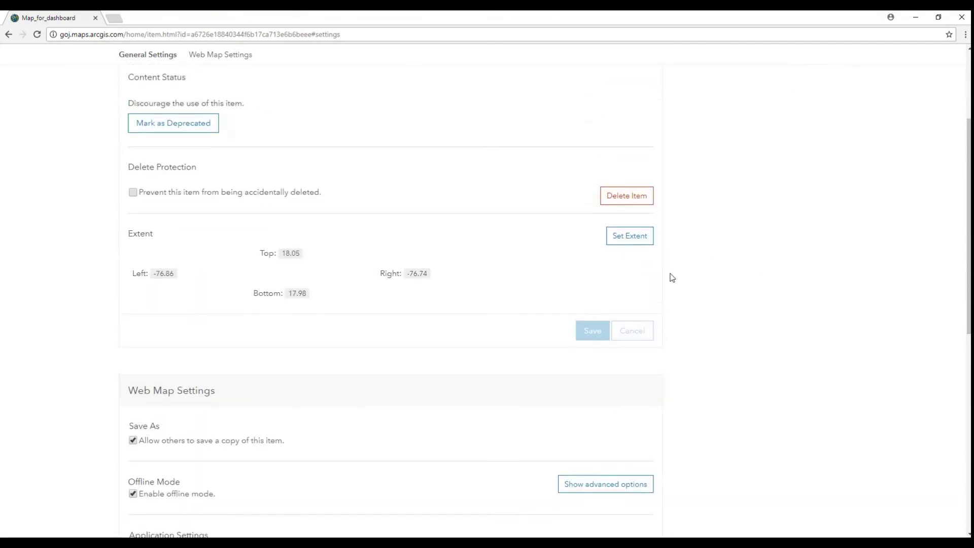
{"action": "scroll", "coordinate": [670, 276], "scroll_direction": "up", "scroll_amount": 3}
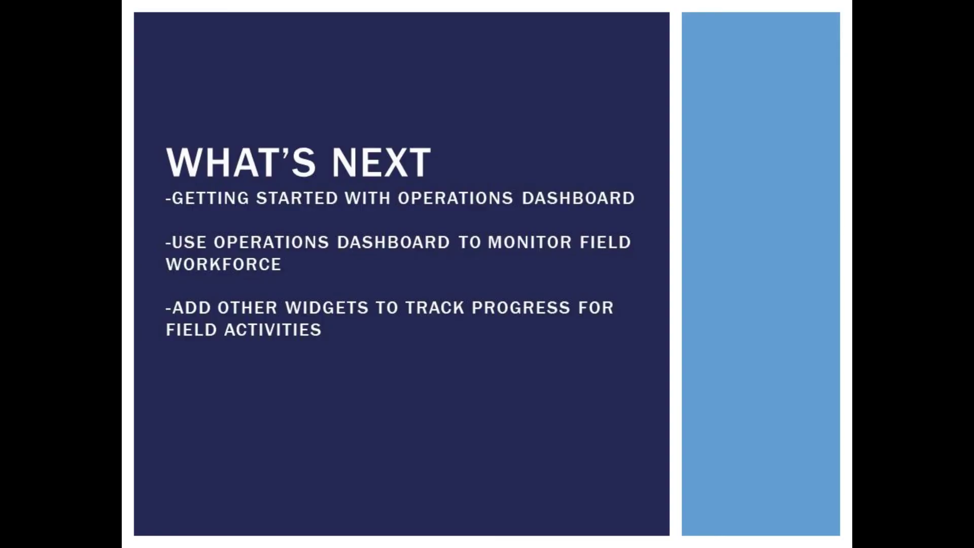